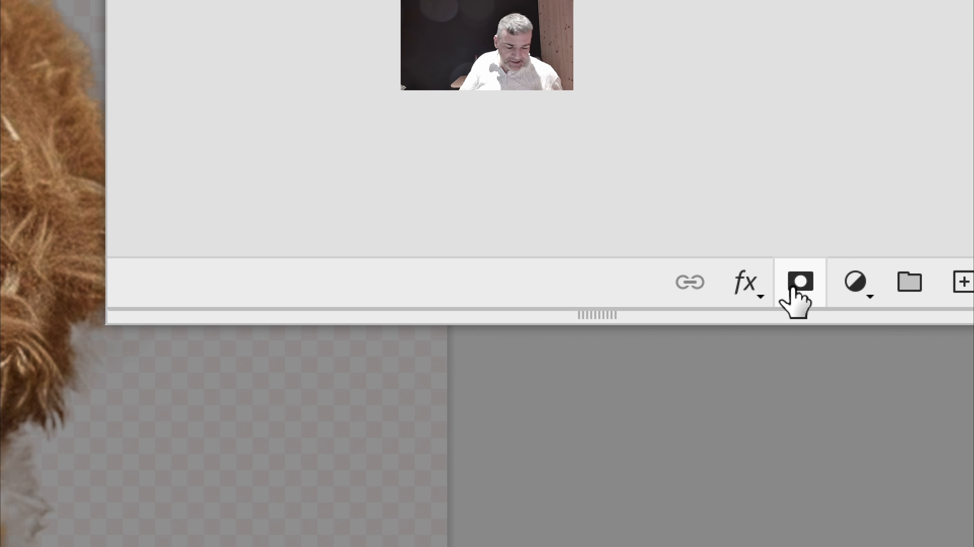
Add a vector mask to the Calque 0 teddy bear layer, alongside its existing layer mask
{"action": "left_click", "coordinate": [792, 291]}
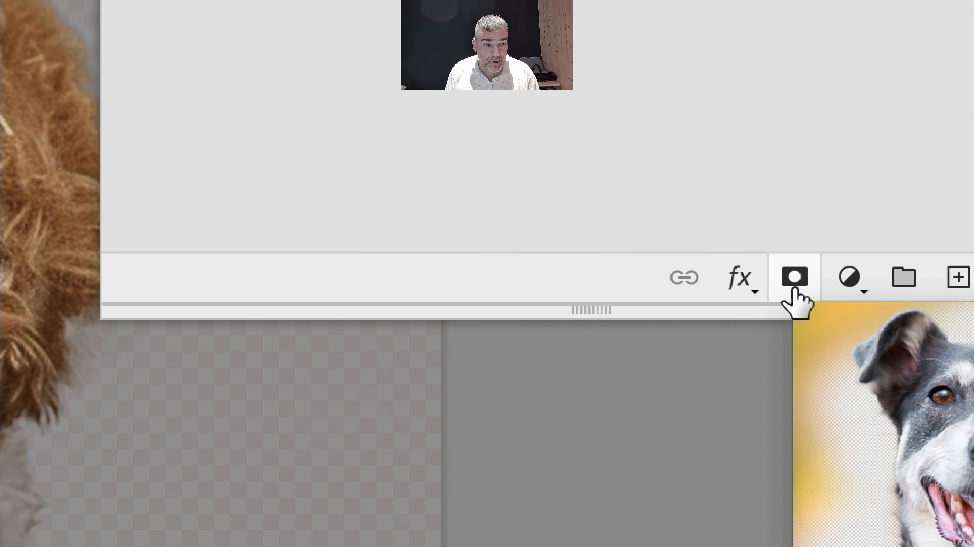
{"action": "left_click", "coordinate": [793, 288]}
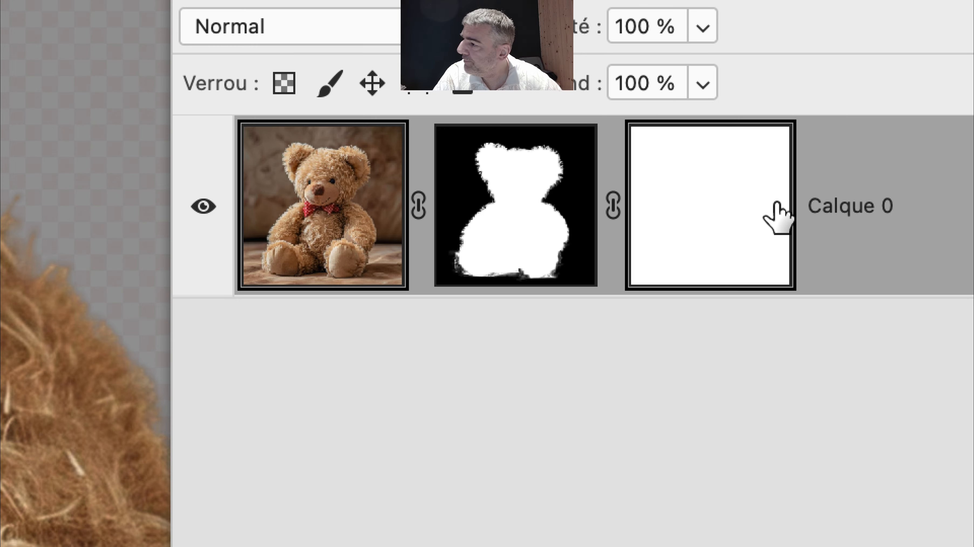
{"action": "key", "text": "alt+super+8"}
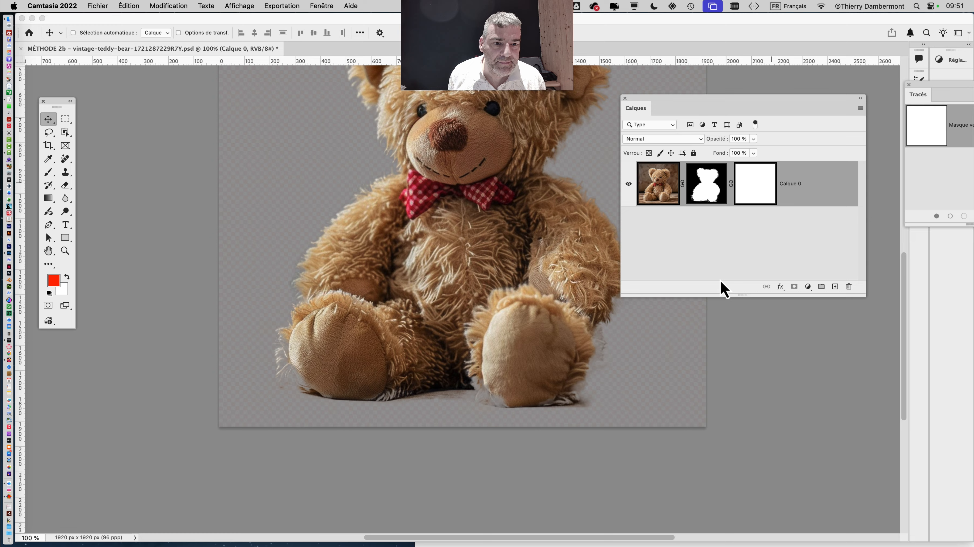
Save the document in Photoshop format under a new name, replacing the "MÉTHODE 2b" prefix with "MASQUE VECTORIEL"
{"action": "left_click", "coordinate": [110, 6]}
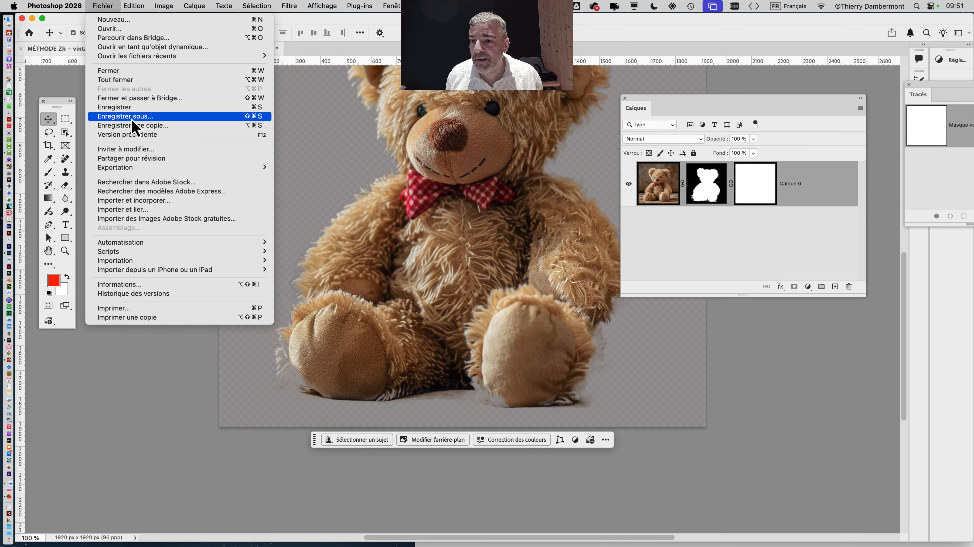
{"action": "left_click", "coordinate": [131, 116]}
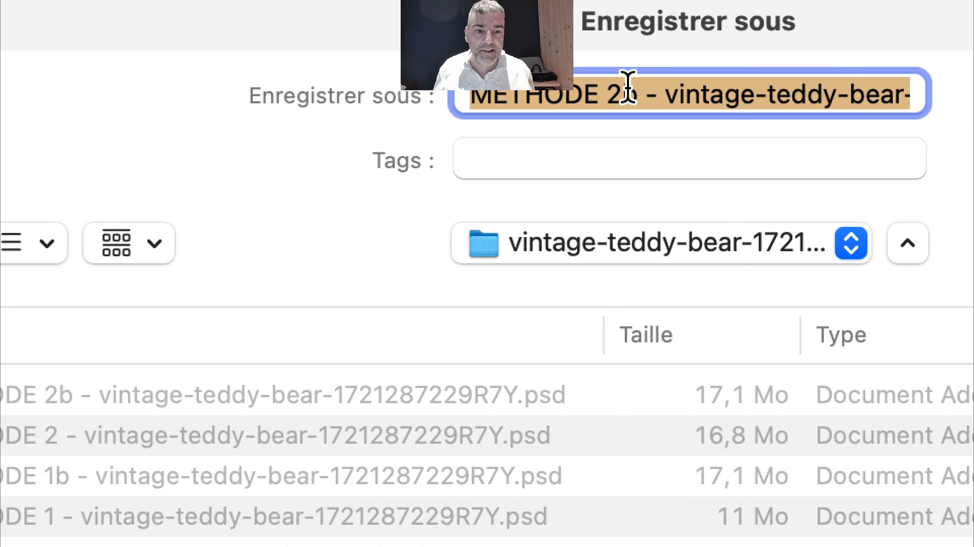
{"action": "left_click", "coordinate": [637, 87]}
{"action": "left_click_drag", "start_coordinate": [629, 88], "coordinate": [432, 69]}
{"action": "type", "text": "MASQUE VEC"}
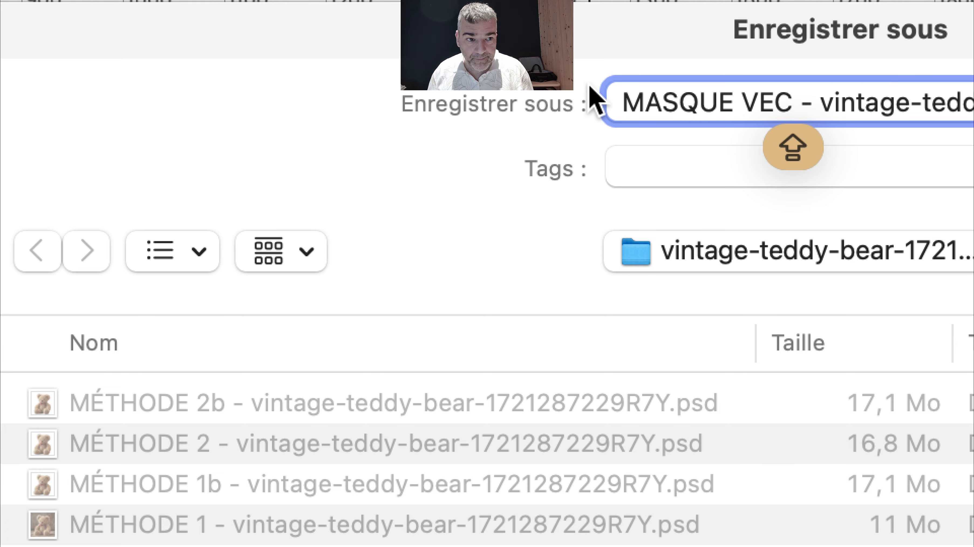
{"action": "type", "text": "TORIEL"}
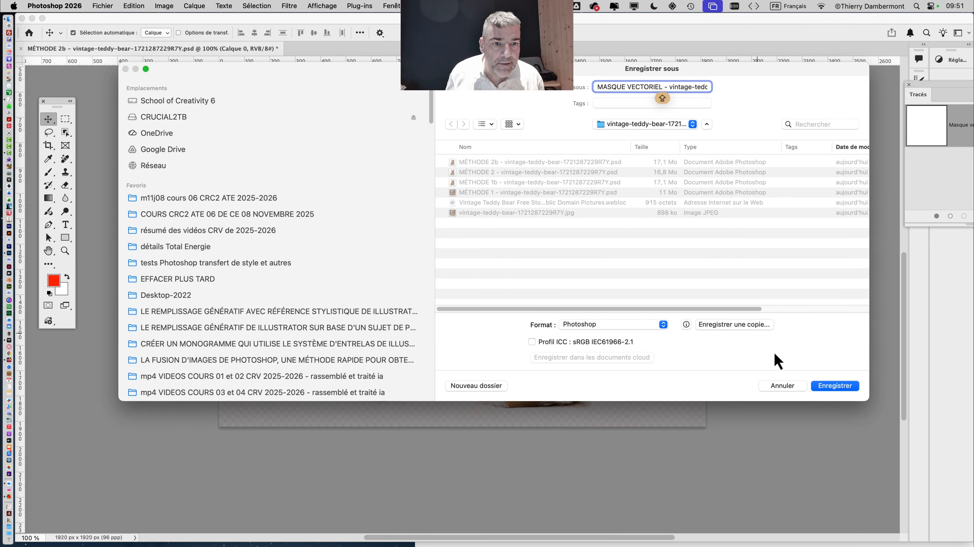
{"action": "left_click", "coordinate": [851, 387]}
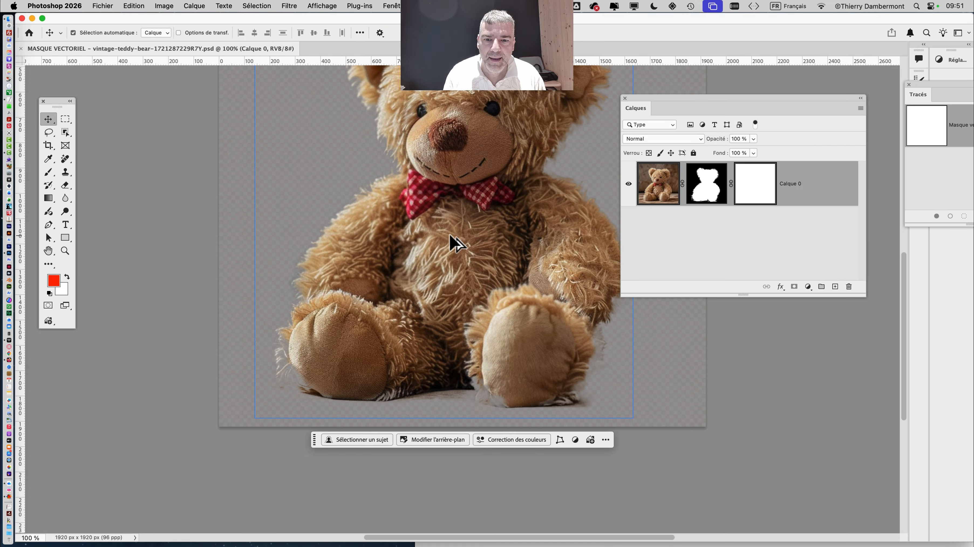
Arrange the workspace with the whole bear in view, repositioning the Calques and Tracés panels and widening Tracés
{"action": "scroll", "coordinate": [449, 236], "scroll_direction": "down", "scroll_amount": 3}
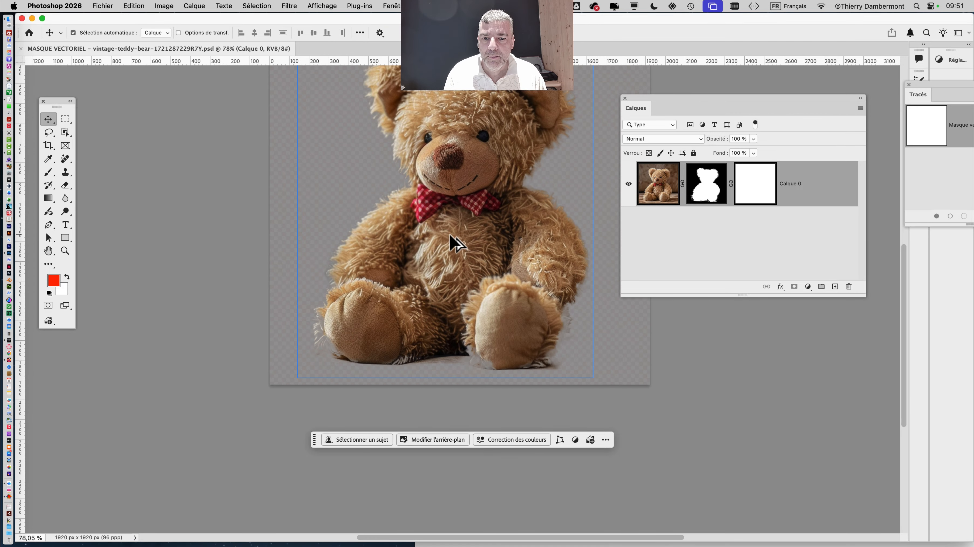
{"action": "left_click_drag", "start_coordinate": [517, 240], "coordinate": [462, 299]}
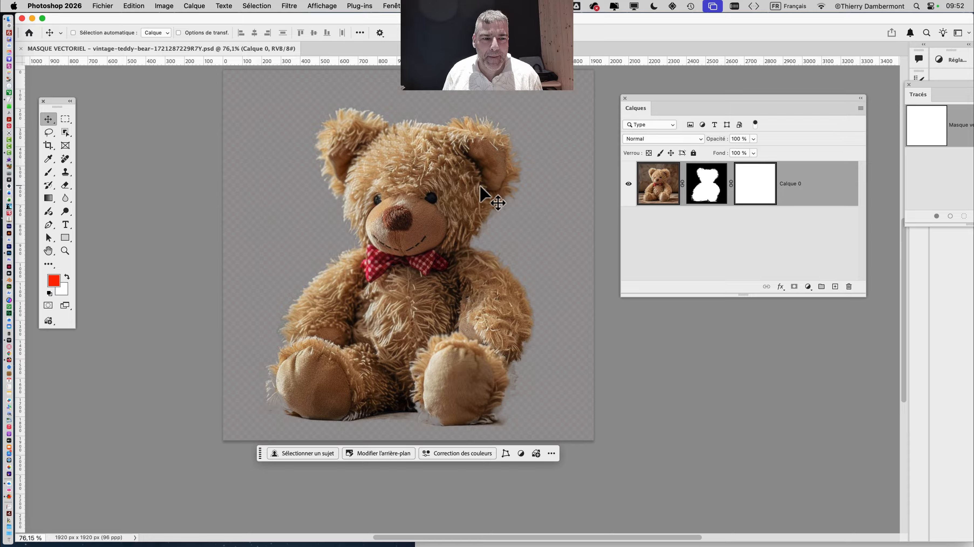
{"action": "left_click_drag", "start_coordinate": [685, 107], "coordinate": [591, 91]}
{"action": "left_click", "coordinate": [377, 5]}
{"action": "mouse_move", "coordinate": [399, 4]}
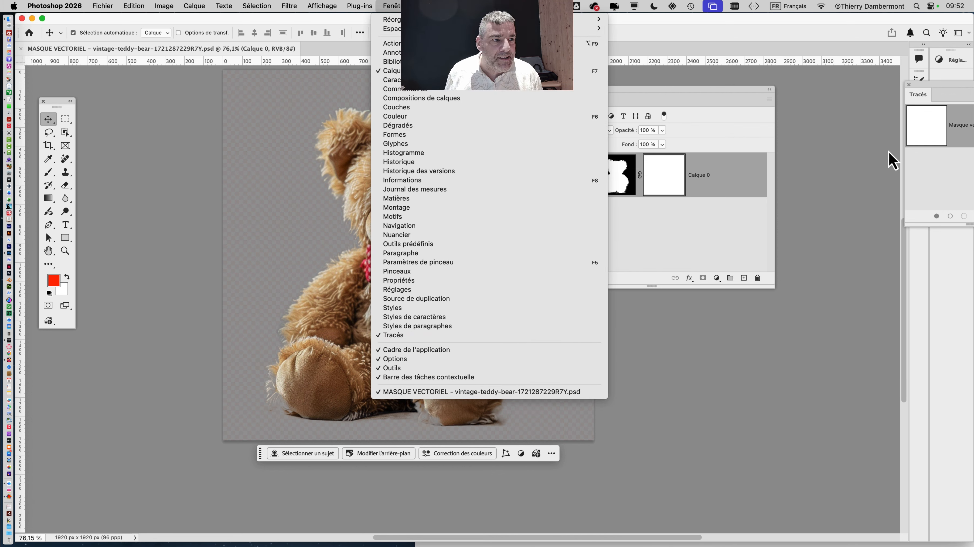
{"action": "left_click", "coordinate": [941, 111]}
{"action": "left_click_drag", "start_coordinate": [931, 94], "coordinate": [144, 110]}
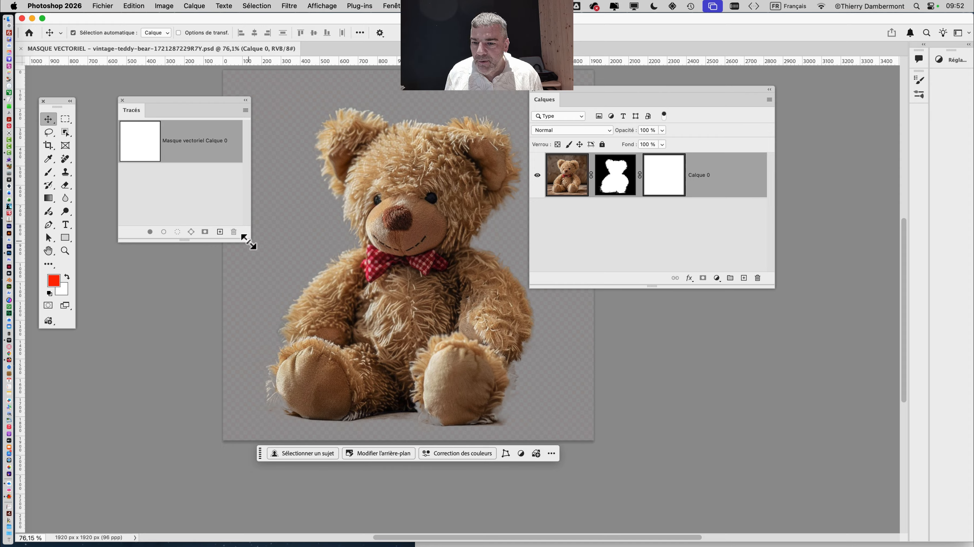
{"action": "left_click_drag", "start_coordinate": [249, 241], "coordinate": [327, 245]}
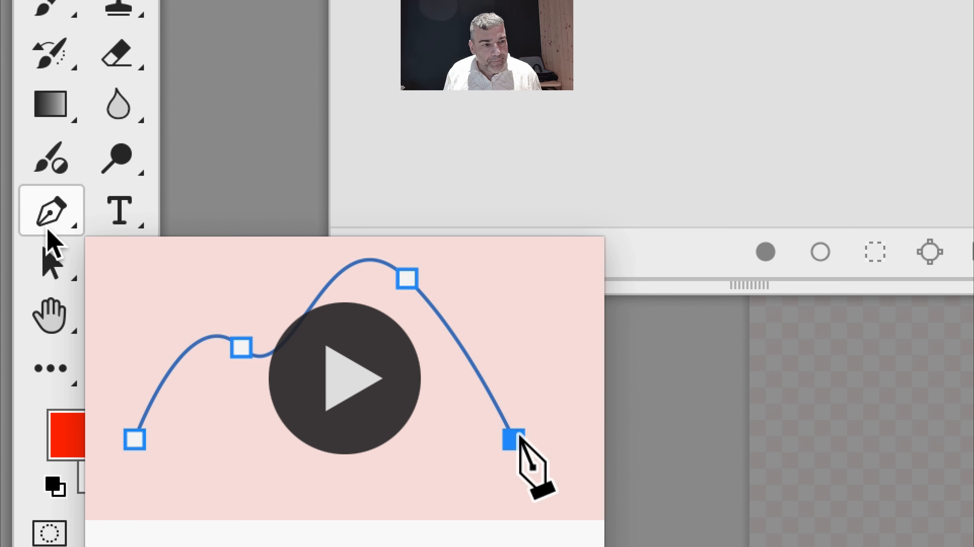
Activate the Pen tool in Tracé mode and move the Calques panel clear of the canvas
{"action": "left_click", "coordinate": [47, 229]}
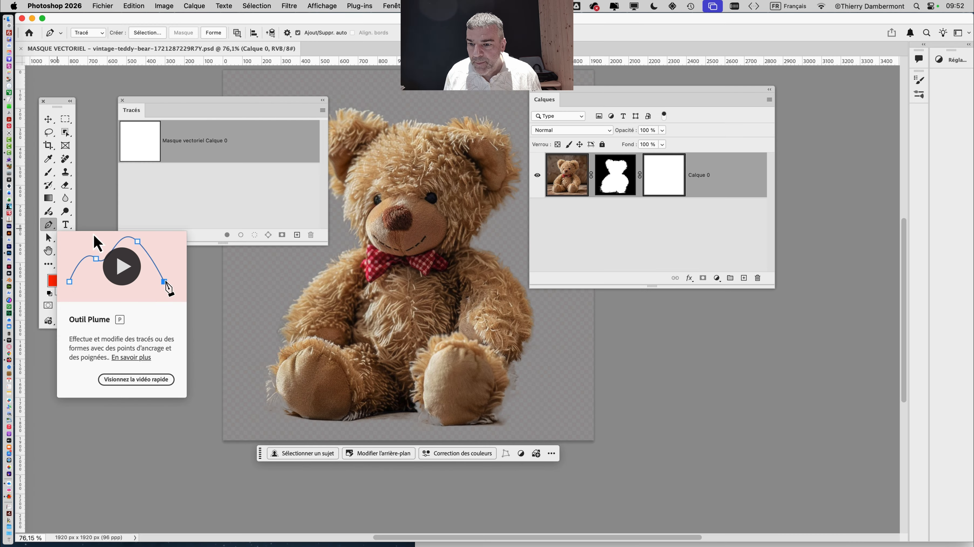
{"action": "left_click_drag", "start_coordinate": [561, 98], "coordinate": [700, 105]}
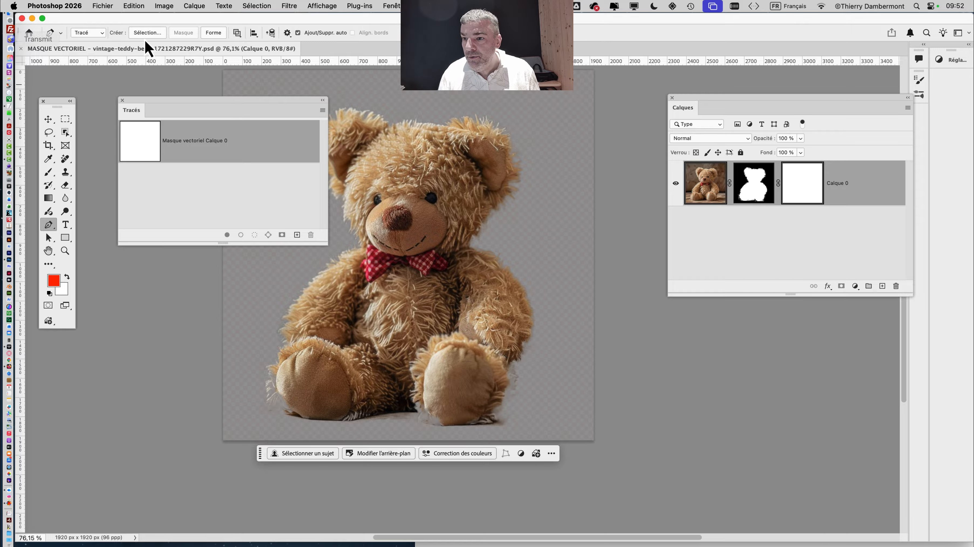
{"action": "left_click", "coordinate": [385, 6]}
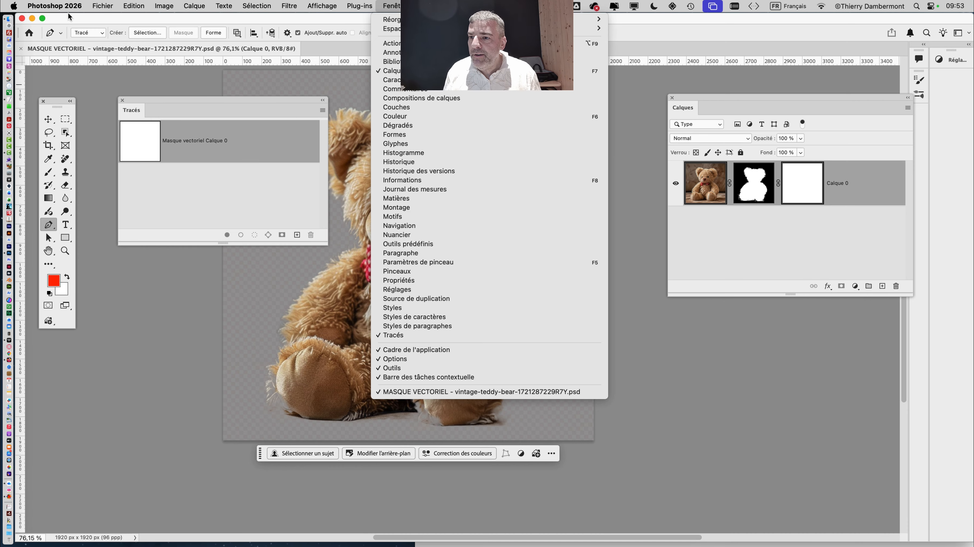
{"action": "mouse_move", "coordinate": [69, 7]}
{"action": "left_click", "coordinate": [221, 17]}
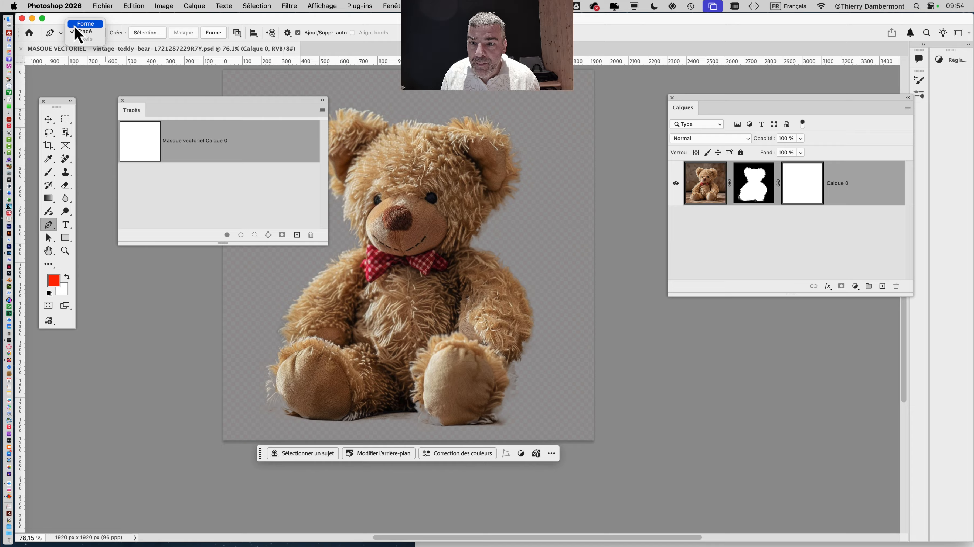
{"action": "left_click", "coordinate": [432, 7]}
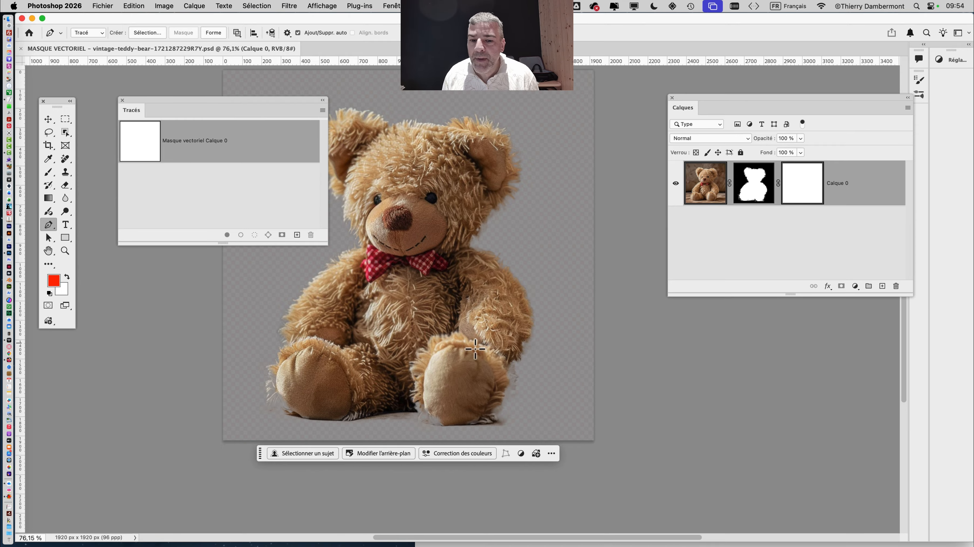
Try a closed triangular path on the vector mask over the teddy bear, and undo its points
{"action": "left_click", "coordinate": [303, 346]}
{"action": "left_click", "coordinate": [430, 125]}
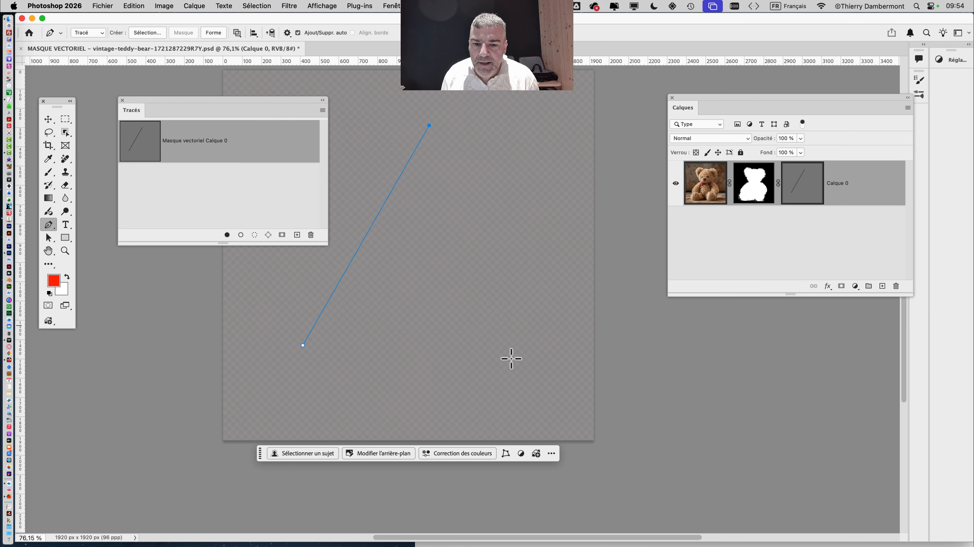
{"action": "left_click", "coordinate": [516, 366]}
{"action": "left_click", "coordinate": [303, 346]}
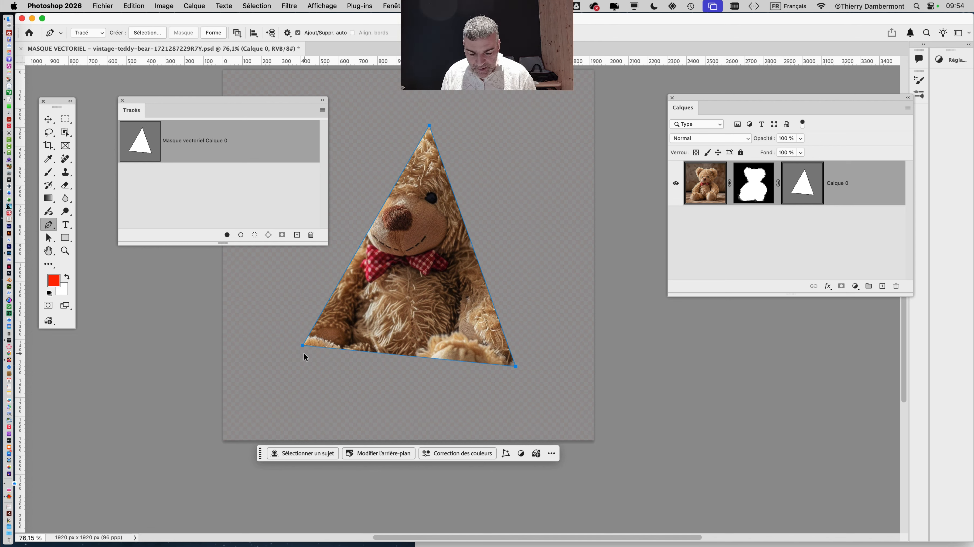
{"action": "key", "text": "super+z"}
{"action": "key", "text": "super+z"}
{"action": "key", "text": "super+z"}
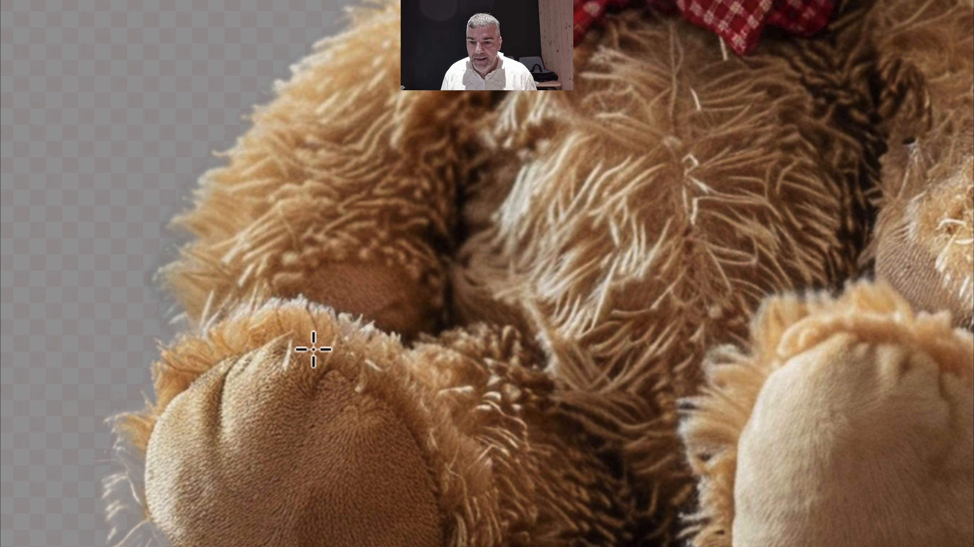
Draw a closed triangular Pen path on the vector mask, from the bear's forehead down to its legs
{"action": "left_click", "coordinate": [321, 348]}
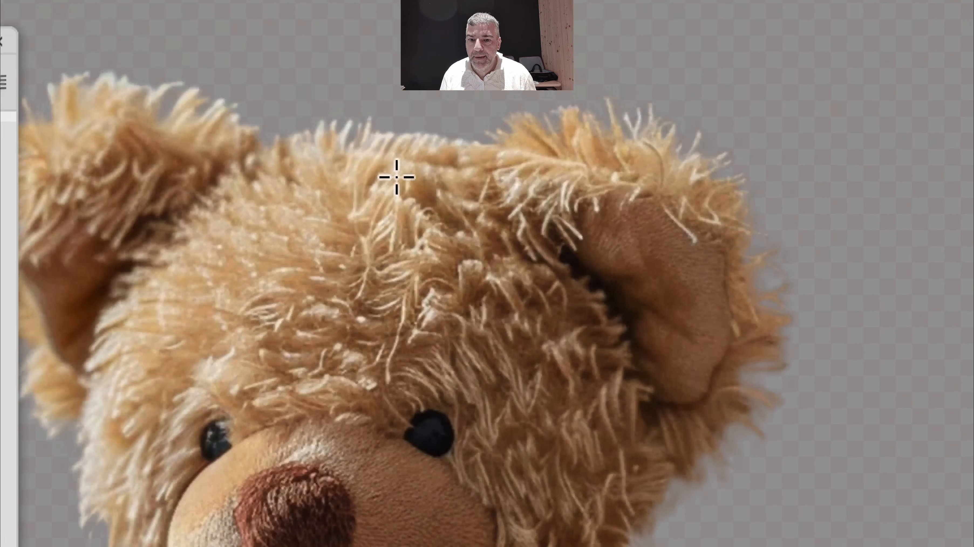
{"action": "left_click", "coordinate": [394, 143]}
{"action": "left_click", "coordinate": [501, 362]}
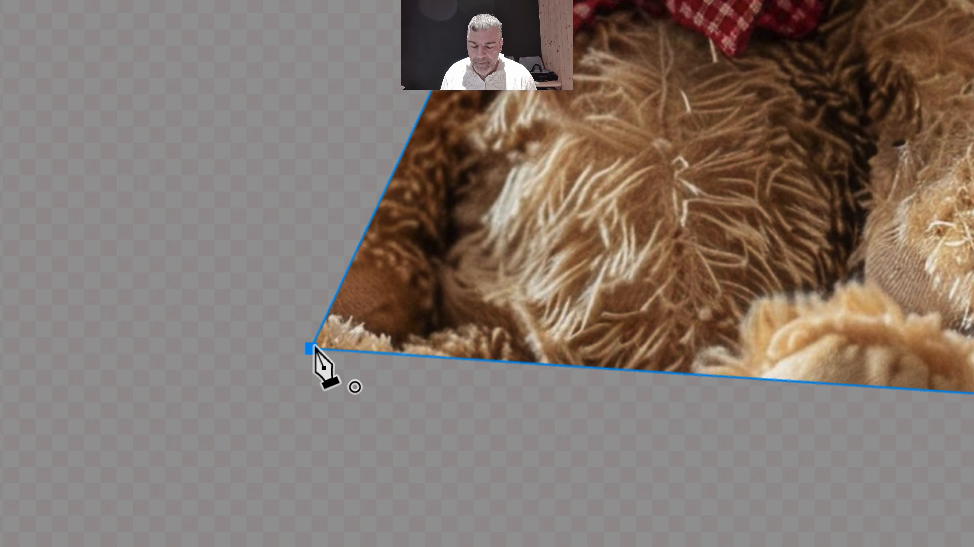
{"action": "left_click", "coordinate": [313, 347]}
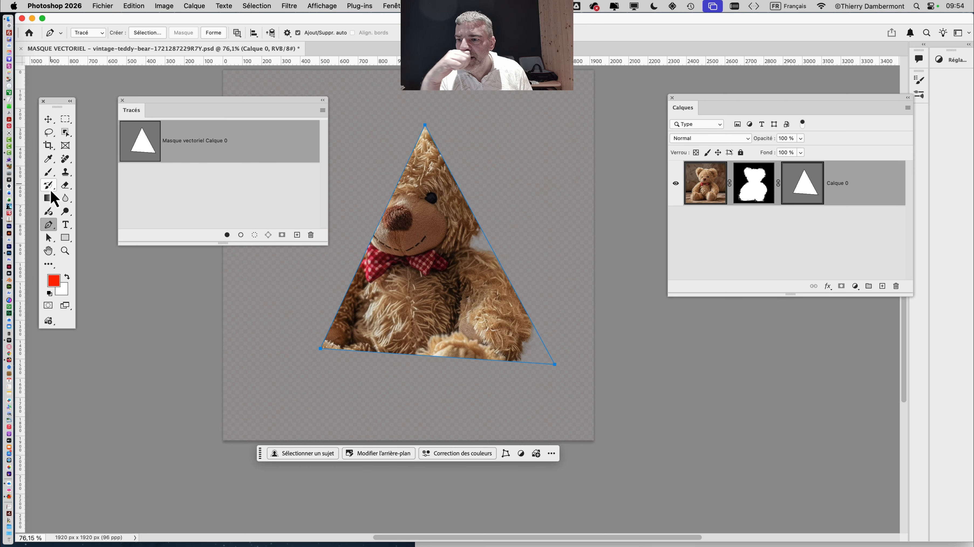
{"action": "left_click", "coordinate": [73, 242]}
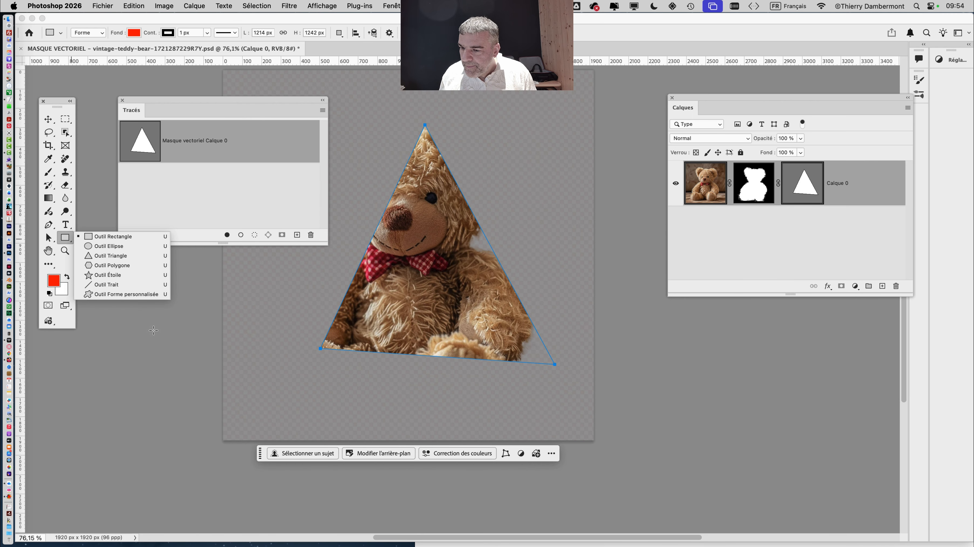
{"action": "left_click", "coordinate": [51, 102]}
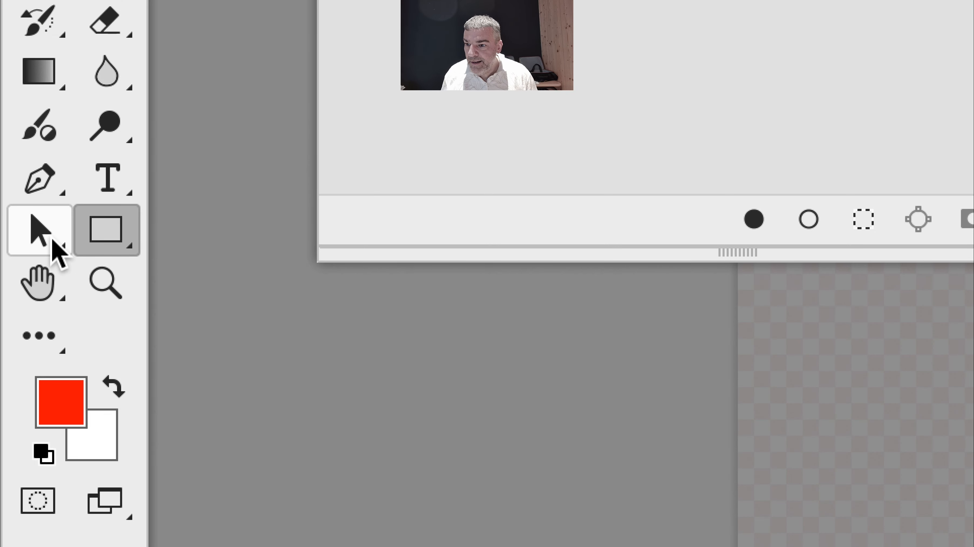
Reshape the triangular vector mask with the Direct Selection tool by moving its apex and the right-hand anchor of its base
{"action": "left_click", "coordinate": [51, 241]}
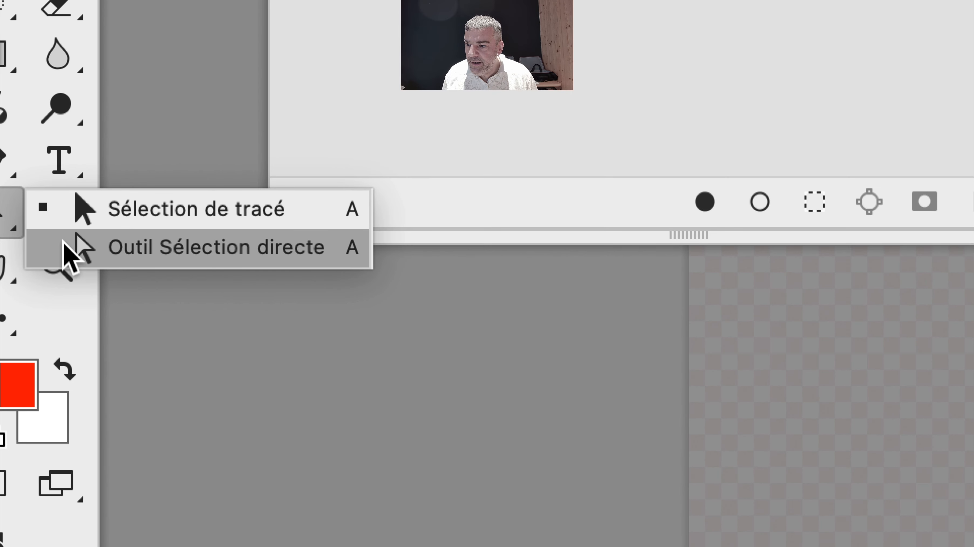
{"action": "left_click", "coordinate": [70, 253]}
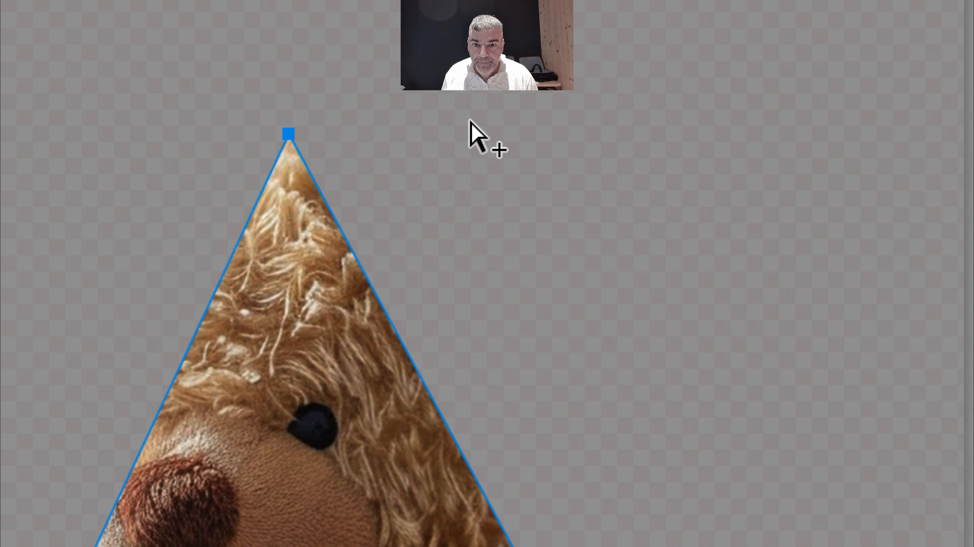
{"action": "key", "text": "Tab"}
{"action": "key", "text": "Tab"}
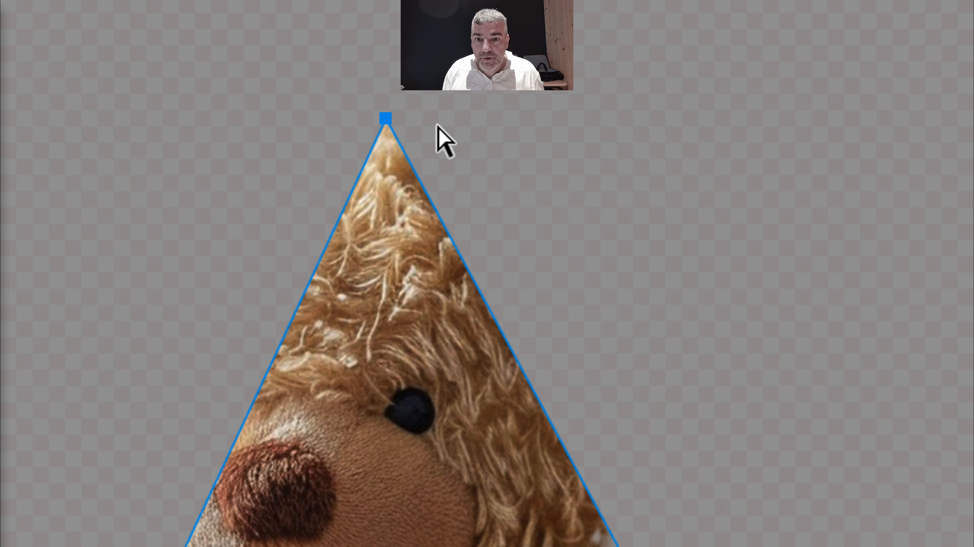
{"action": "left_click", "coordinate": [438, 128]}
{"action": "left_click", "coordinate": [434, 127]}
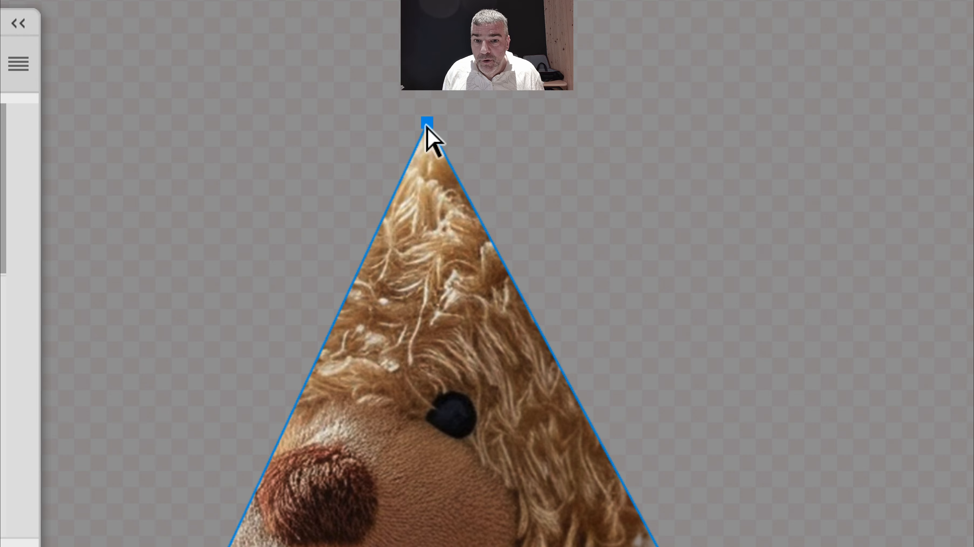
{"action": "left_click_drag", "start_coordinate": [440, 128], "coordinate": [722, 423]}
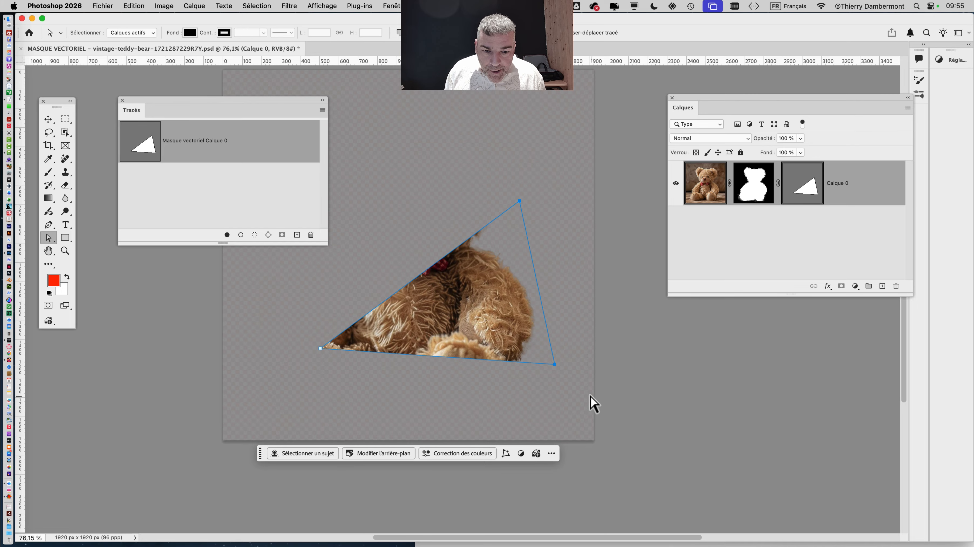
{"action": "left_click_drag", "start_coordinate": [555, 364], "coordinate": [524, 311]}
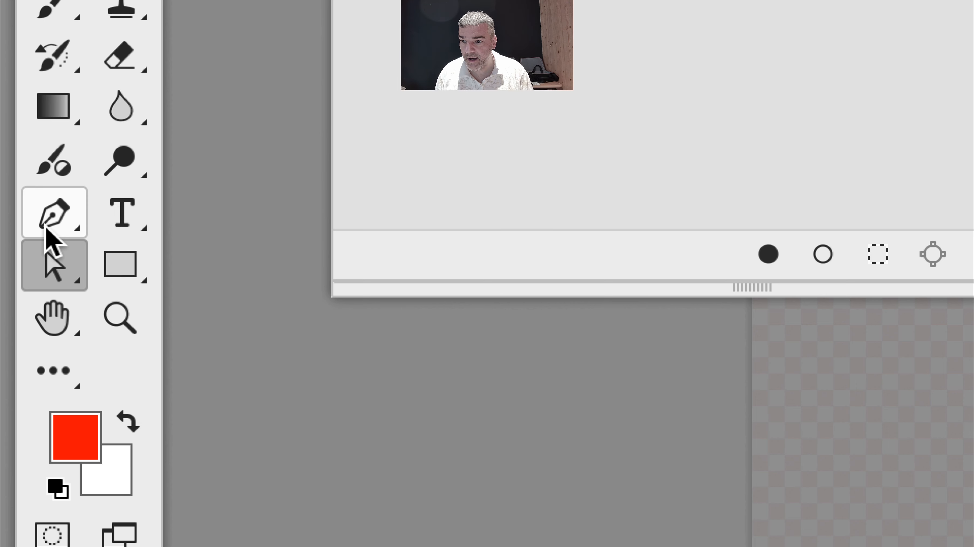
{"action": "left_click", "coordinate": [48, 227]}
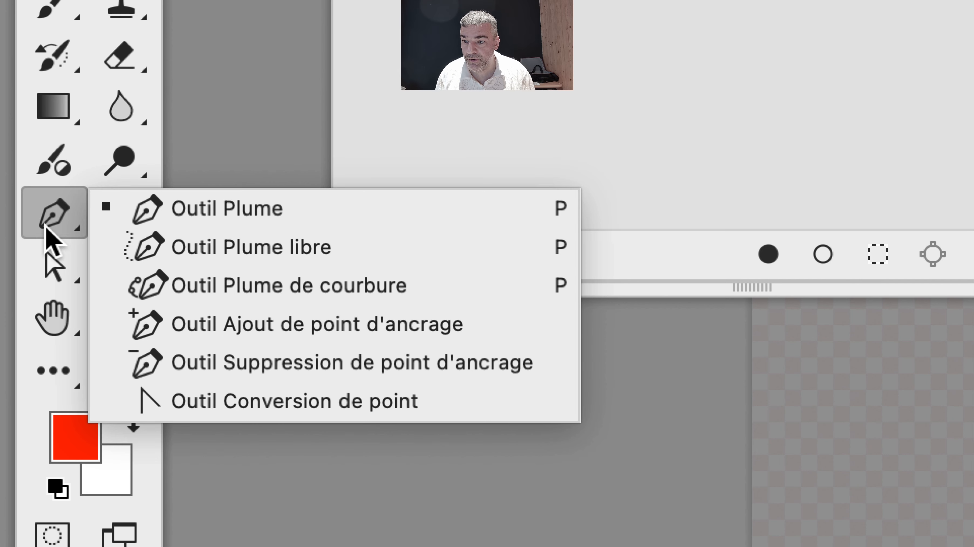
{"action": "left_click", "coordinate": [47, 227]}
{"action": "left_click", "coordinate": [46, 228]}
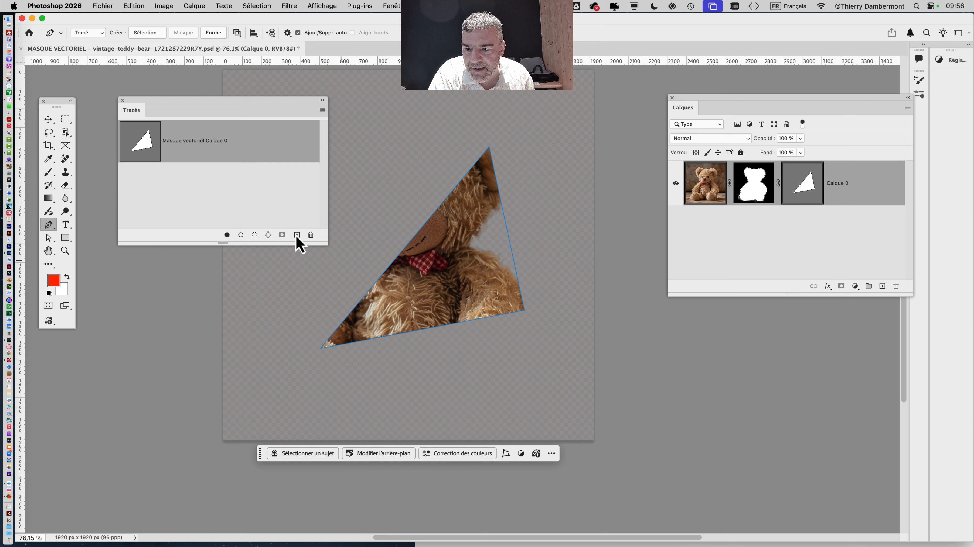
{"action": "left_click", "coordinate": [48, 241]}
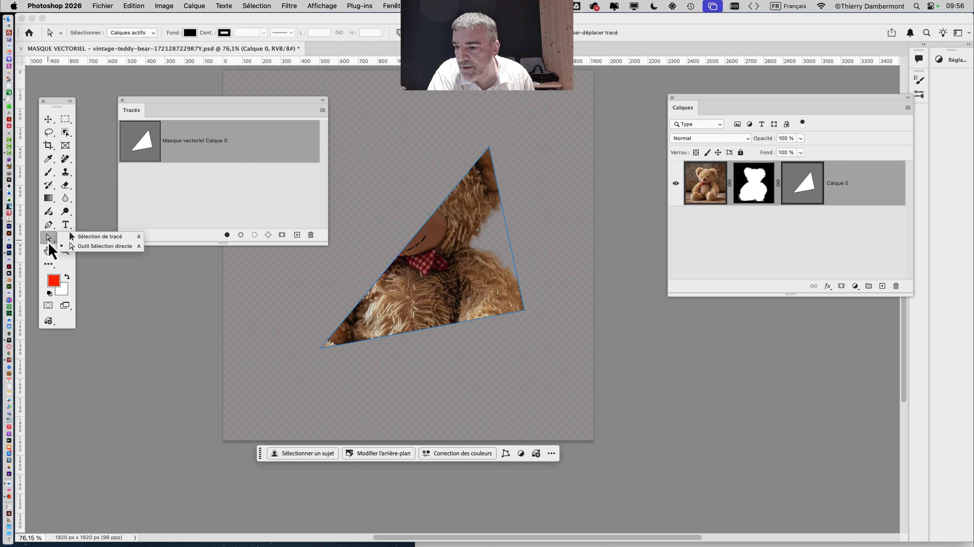
Add an anchor point midway along each side of the triangular vector mask path
{"action": "left_click", "coordinate": [98, 237]}
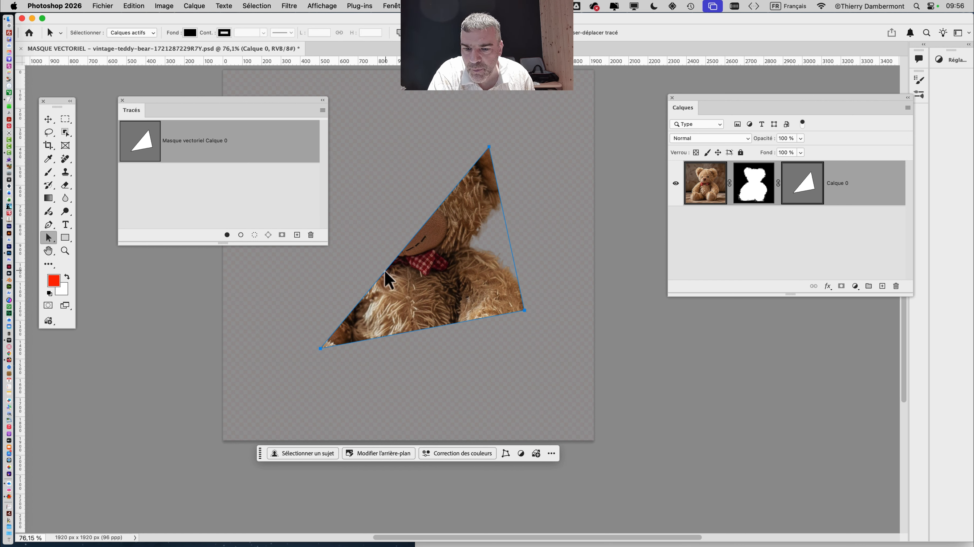
{"action": "key", "text": "p"}
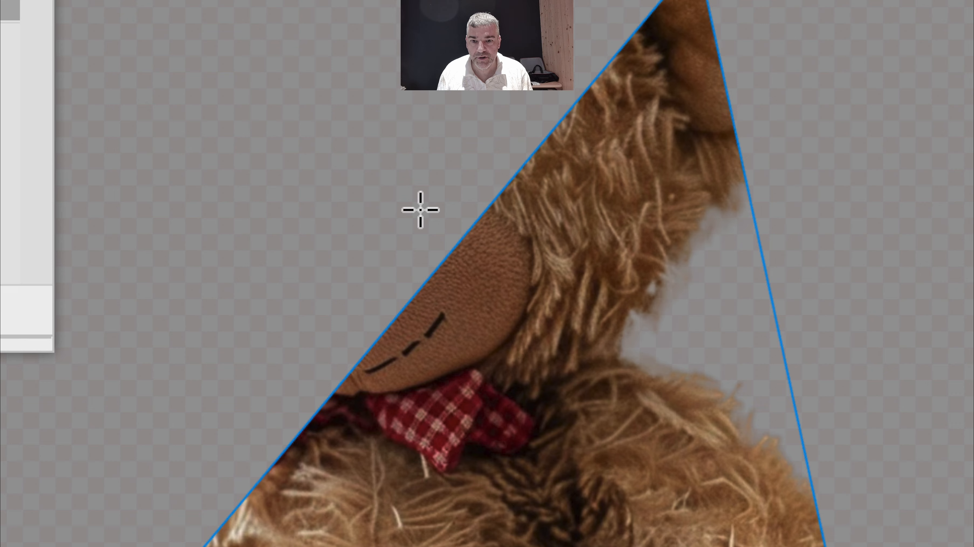
{"action": "left_click", "coordinate": [435, 268]}
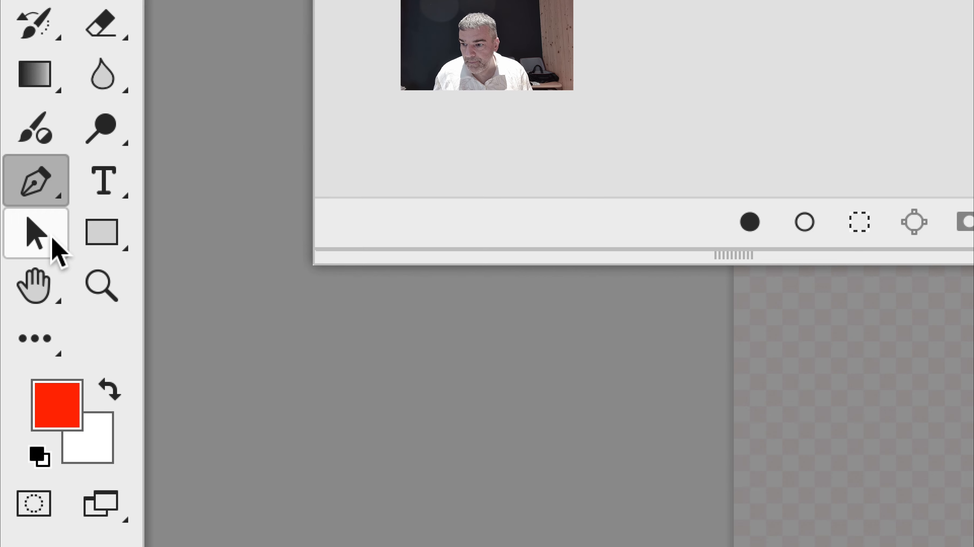
Curve the mask outline with the Direct Selection tool, pulling the midpoints of both upper sides outward and the base midpoint slightly inward
{"action": "left_click", "coordinate": [52, 245]}
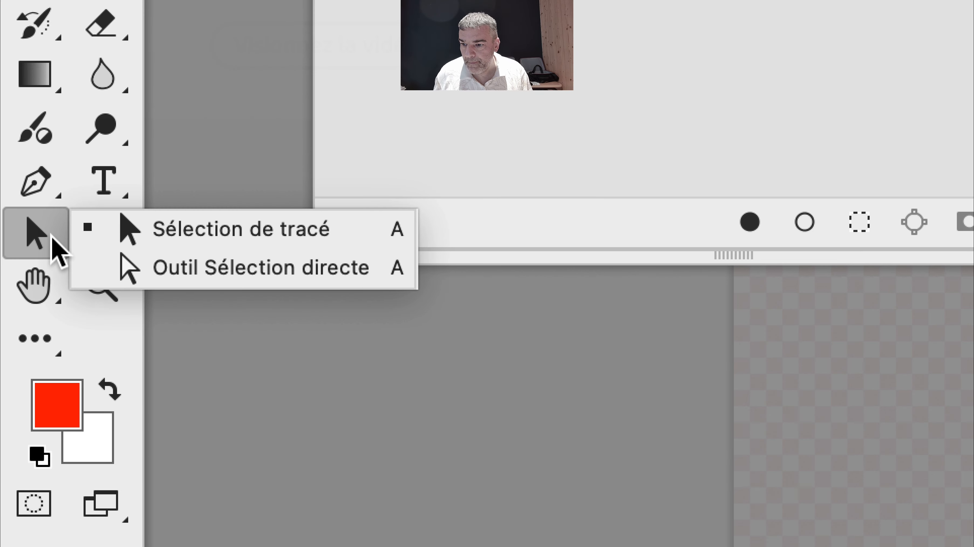
{"action": "left_click", "coordinate": [196, 270]}
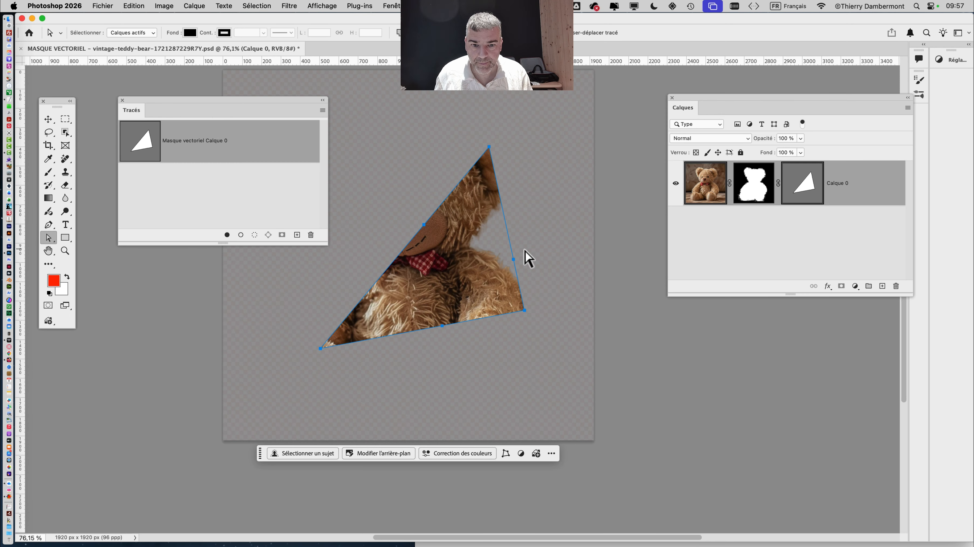
{"action": "left_click", "coordinate": [415, 364]}
{"action": "left_click", "coordinate": [404, 369]}
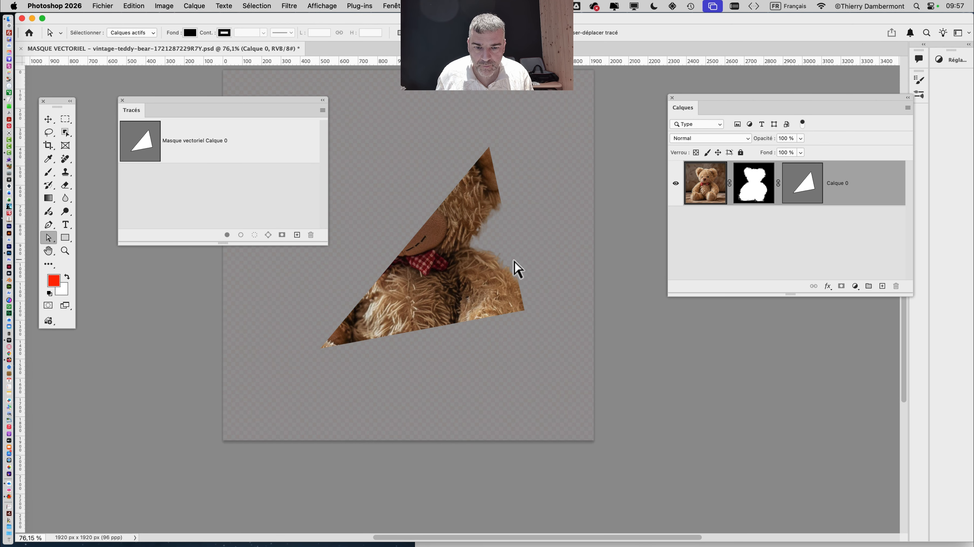
{"action": "left_click", "coordinate": [514, 262]}
{"action": "left_click_drag", "start_coordinate": [513, 260], "coordinate": [554, 214]}
{"action": "left_click_drag", "start_coordinate": [424, 225], "coordinate": [397, 190]}
{"action": "left_click_drag", "start_coordinate": [442, 326], "coordinate": [446, 309]}
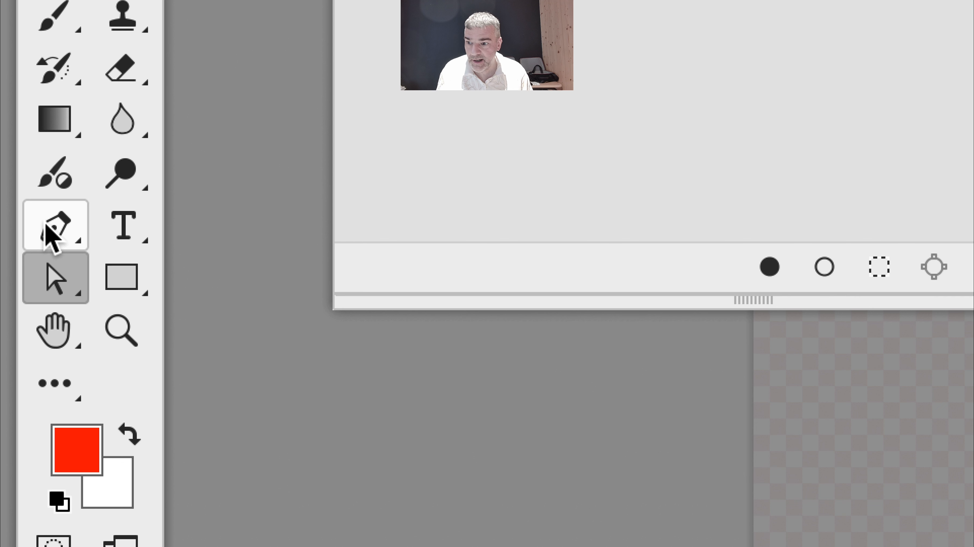
Smooth the mask path's top anchor near the bear's ear with the Convert Point tool and deselect the layer
{"action": "left_click", "coordinate": [47, 227]}
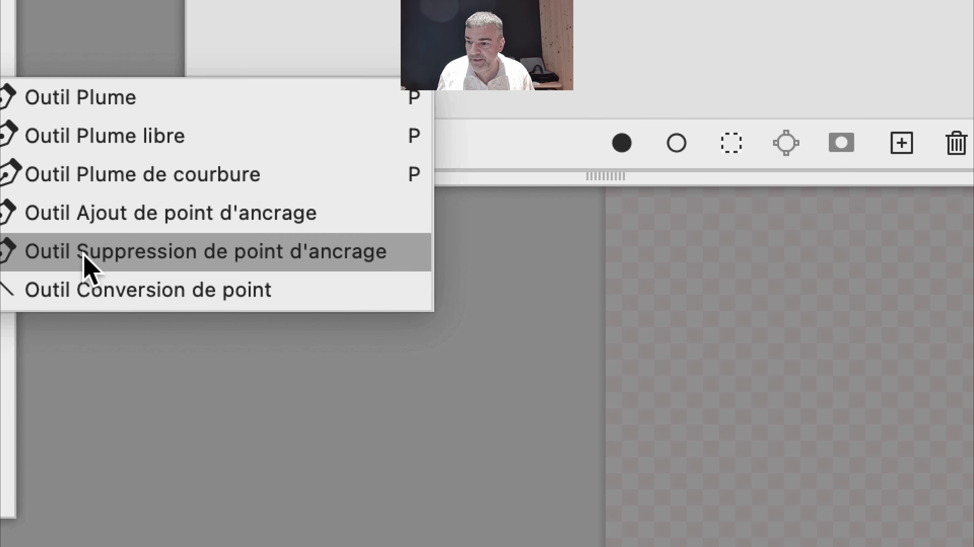
{"action": "left_click", "coordinate": [85, 286]}
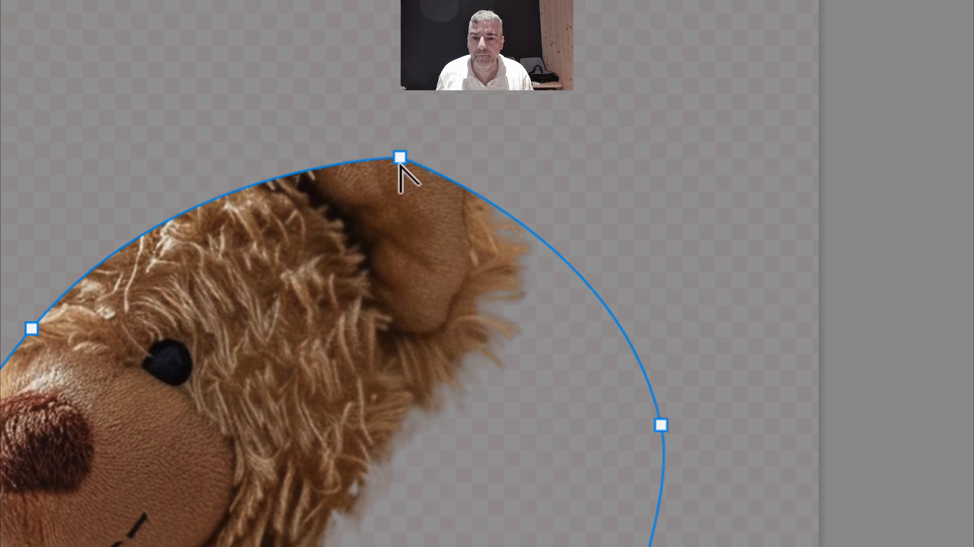
{"action": "left_click_drag", "start_coordinate": [399, 159], "coordinate": [422, 165]}
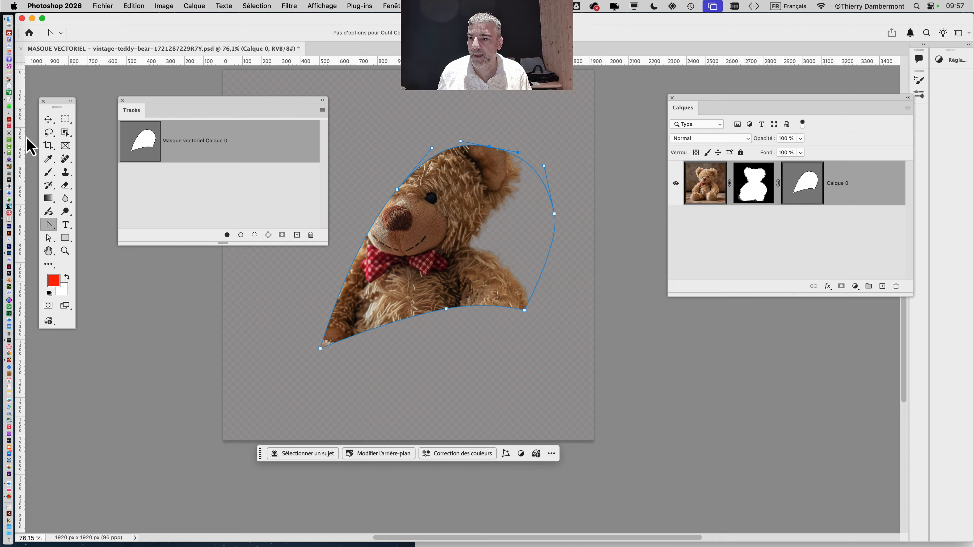
{"action": "left_click", "coordinate": [49, 119]}
{"action": "left_click", "coordinate": [163, 330]}
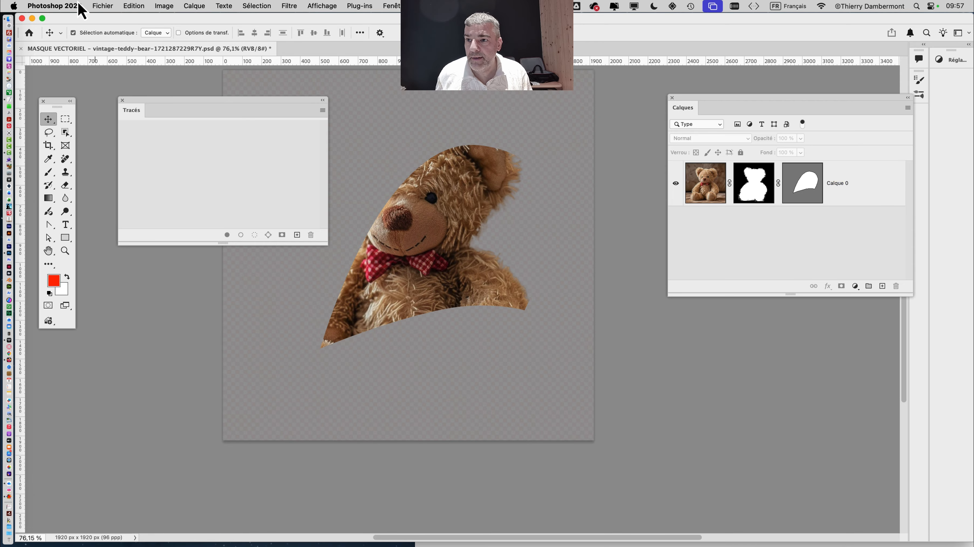
Save a copy of the document in Photoshop format, adding 02 after MASQUE VECTORIEL in the file name
{"action": "left_click", "coordinate": [101, 6]}
{"action": "left_click", "coordinate": [155, 116]}
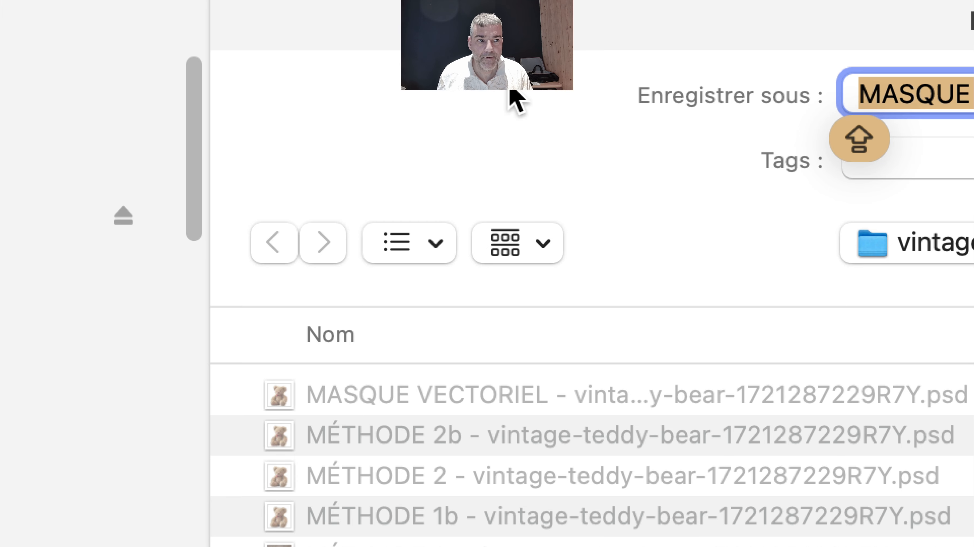
{"action": "left_click", "coordinate": [633, 92]}
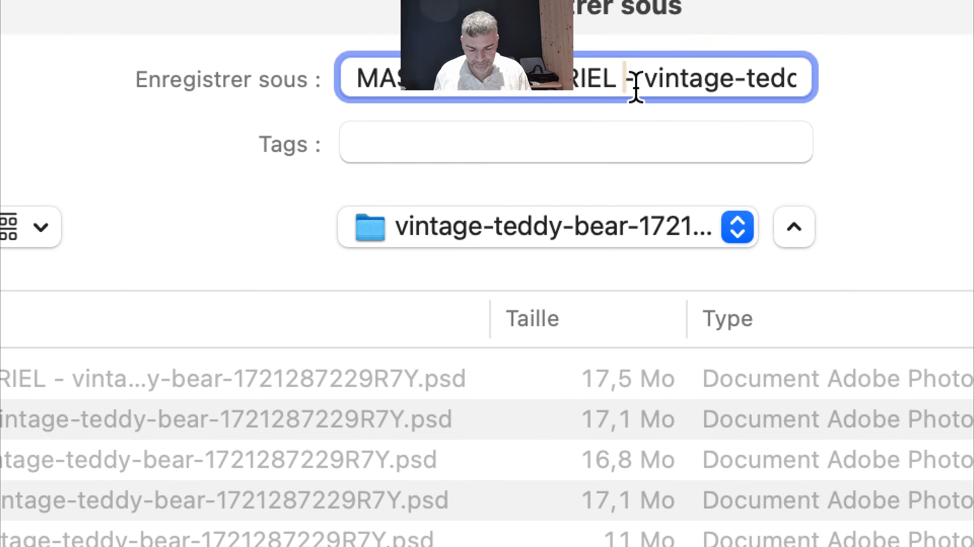
{"action": "type", "text": "02"}
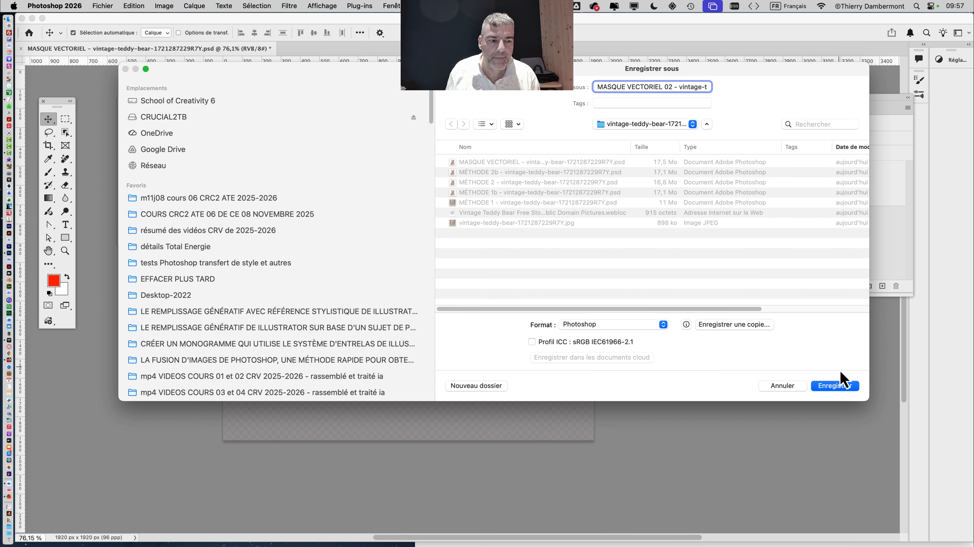
{"action": "left_click", "coordinate": [842, 387]}
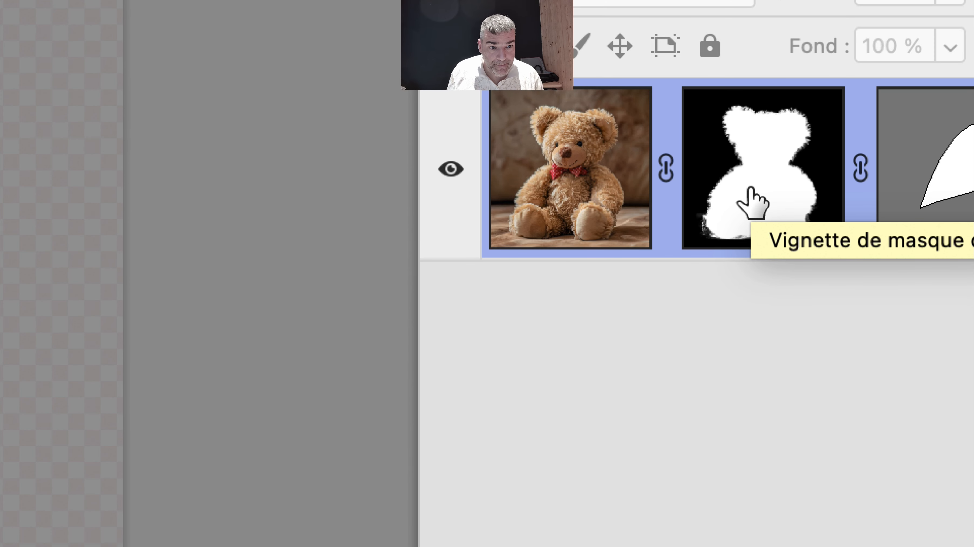
Switch Calque 0's pixel layer mask off and on to compare the bear's background, moving the Tracés panel aside
{"action": "left_click", "coordinate": [750, 188], "text": "shift"}
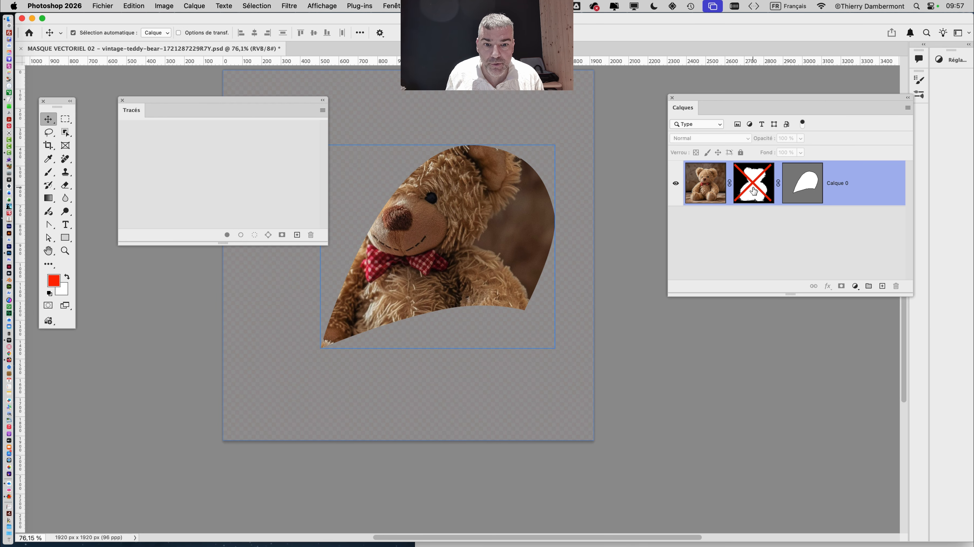
{"action": "left_click", "coordinate": [753, 191], "text": "shift"}
{"action": "left_click", "coordinate": [753, 191], "text": "shift"}
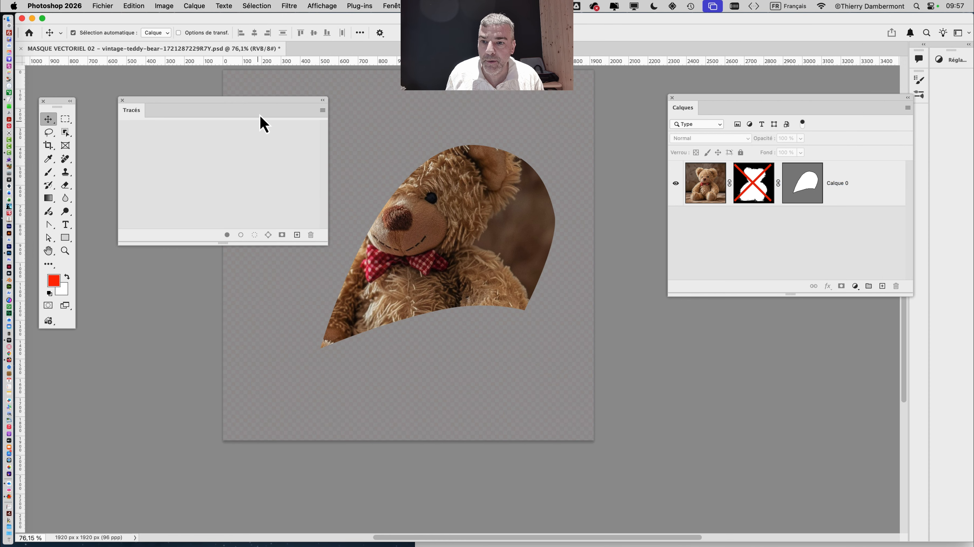
{"action": "left_click_drag", "start_coordinate": [281, 111], "coordinate": [208, 93]}
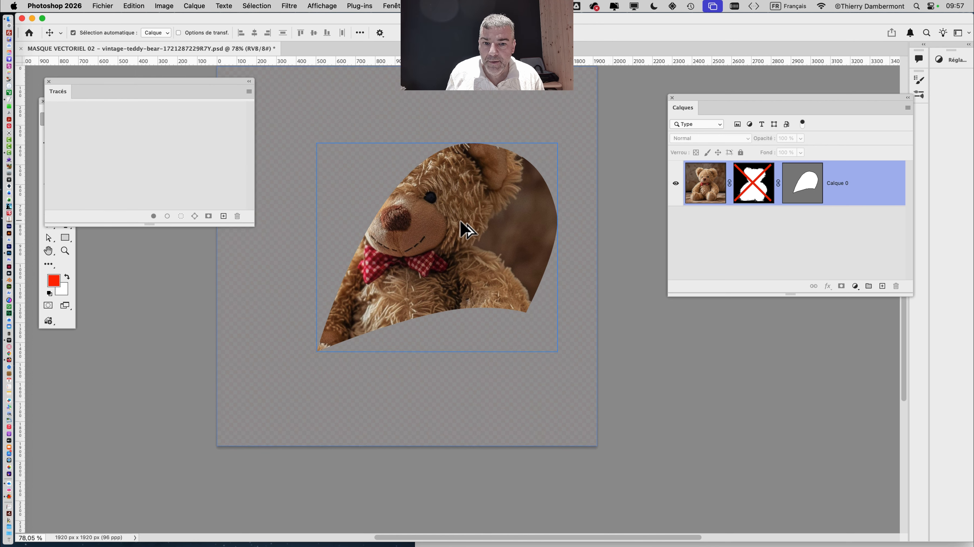
{"action": "scroll", "coordinate": [464, 229], "scroll_direction": "up", "scroll_amount": 3}
{"action": "left_click", "coordinate": [753, 197], "text": "shift"}
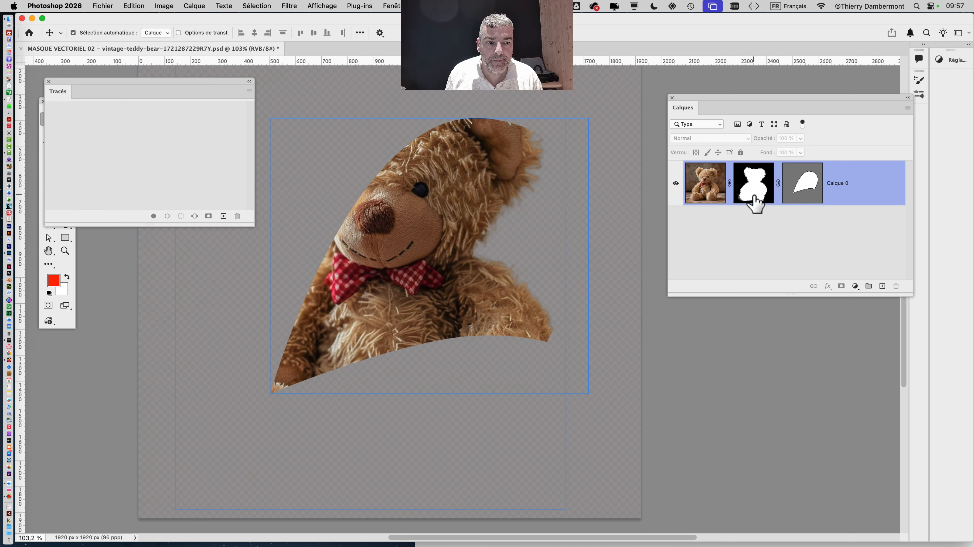
{"action": "left_click", "coordinate": [753, 198], "text": "shift"}
{"action": "left_click", "coordinate": [753, 198], "text": "shift"}
Switch Calque 0's vector mask off and on to compare the full bear with the cropped shape
{"action": "left_click", "coordinate": [803, 194], "text": "shift"}
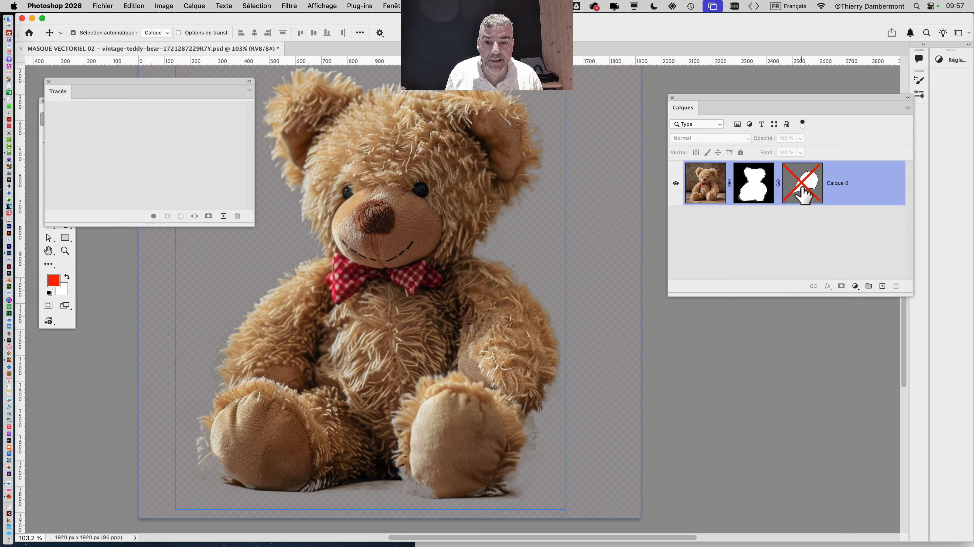
{"action": "left_click", "coordinate": [803, 194], "text": "shift"}
{"action": "left_click", "coordinate": [803, 194], "text": "shift"}
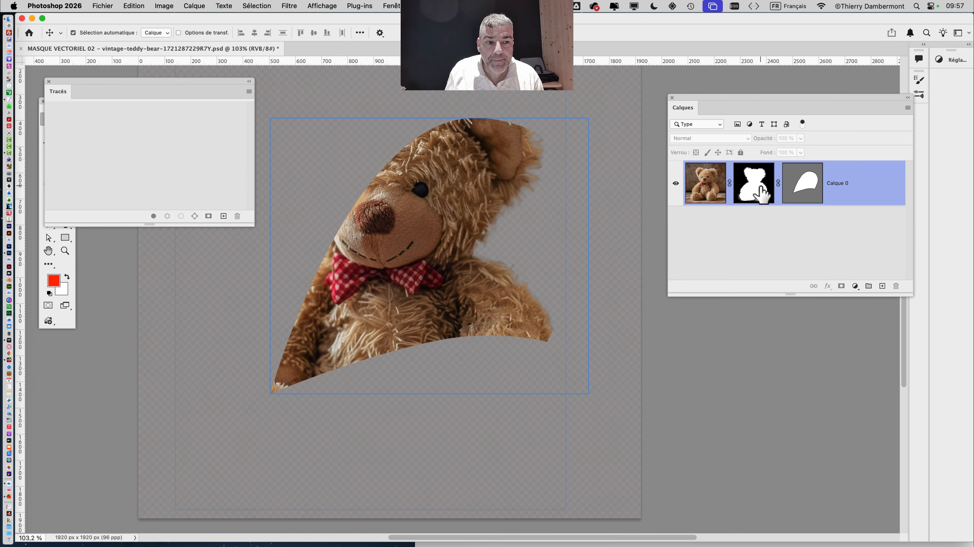
Disable Calque 0's pixel layer mask and try to delete it, cancelling the deletion
{"action": "left_click", "coordinate": [761, 194], "text": "shift"}
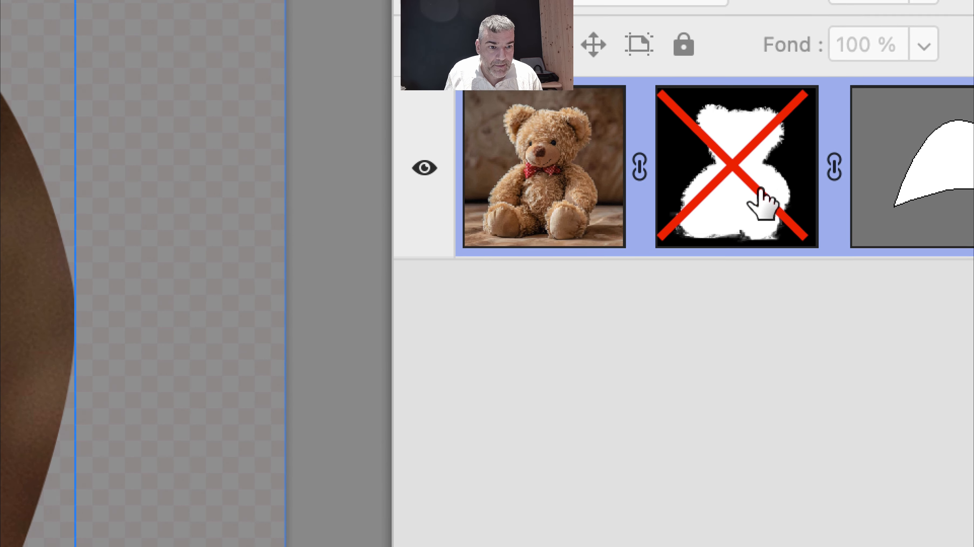
{"action": "left_click_drag", "start_coordinate": [759, 191], "coordinate": [868, 267]}
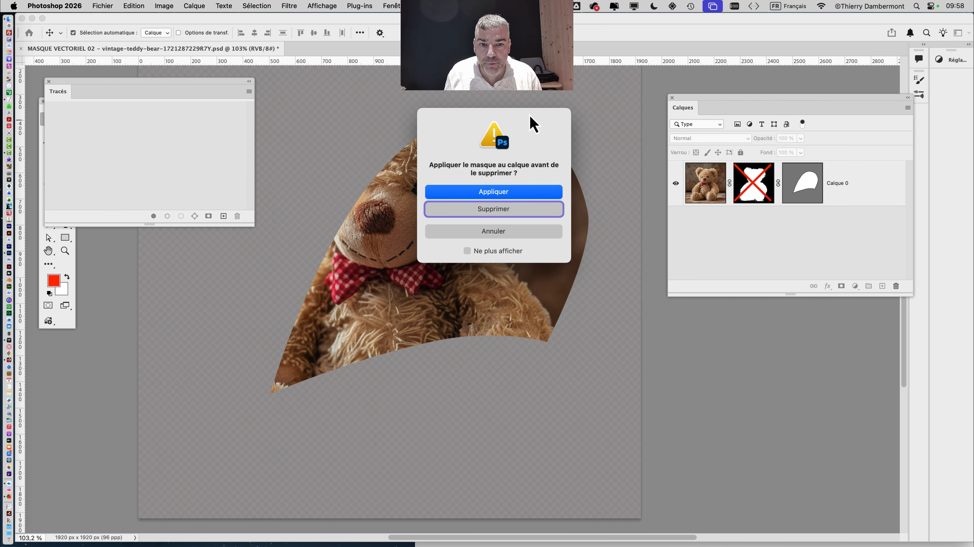
{"action": "left_click_drag", "start_coordinate": [529, 117], "coordinate": [715, 152]}
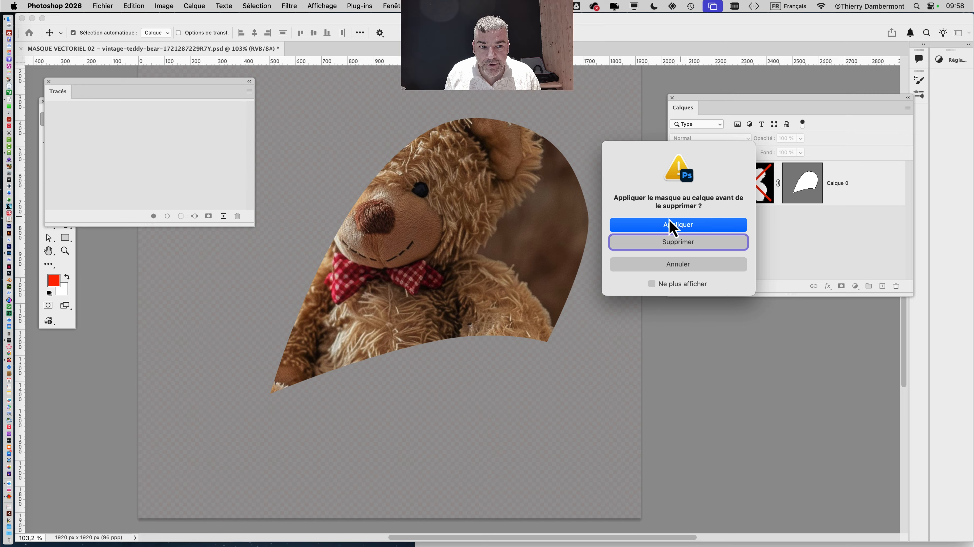
{"action": "left_click_drag", "start_coordinate": [731, 211], "coordinate": [677, 258]}
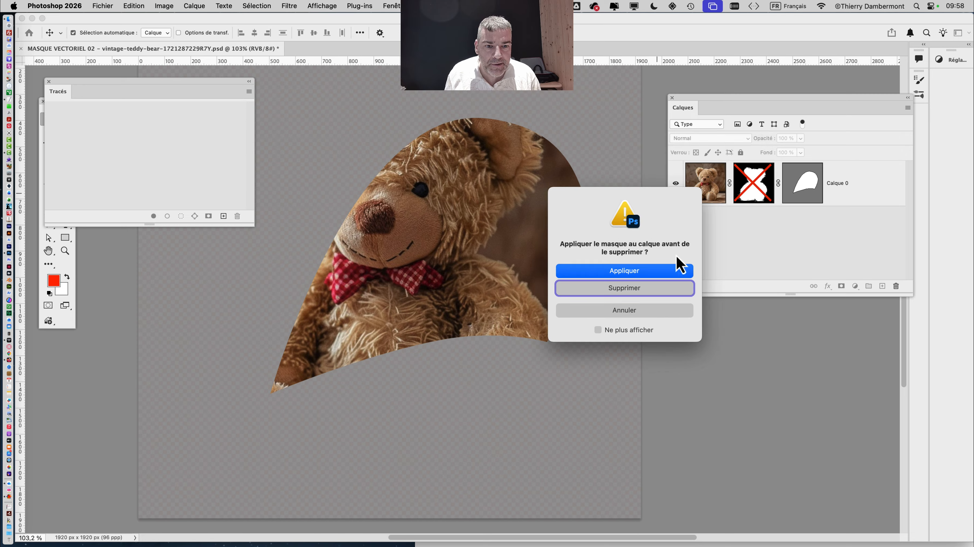
{"action": "left_click", "coordinate": [643, 311]}
Select the pixel layer mask of Calque 0 and re-enable it after comparing both states
{"action": "left_click", "coordinate": [746, 191]}
{"action": "left_click", "coordinate": [746, 191], "text": "shift"}
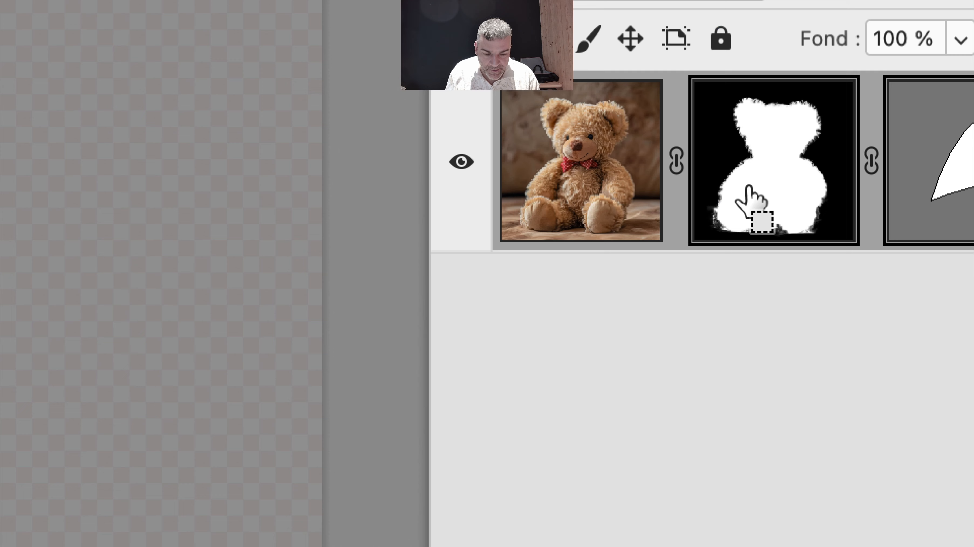
{"action": "left_click", "coordinate": [749, 190], "text": "shift"}
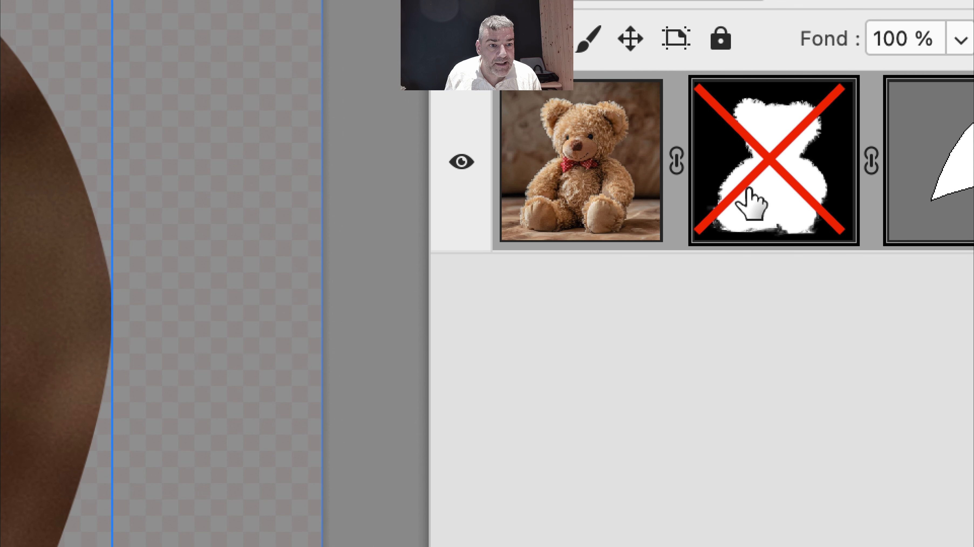
{"action": "left_click", "coordinate": [750, 190], "text": "shift"}
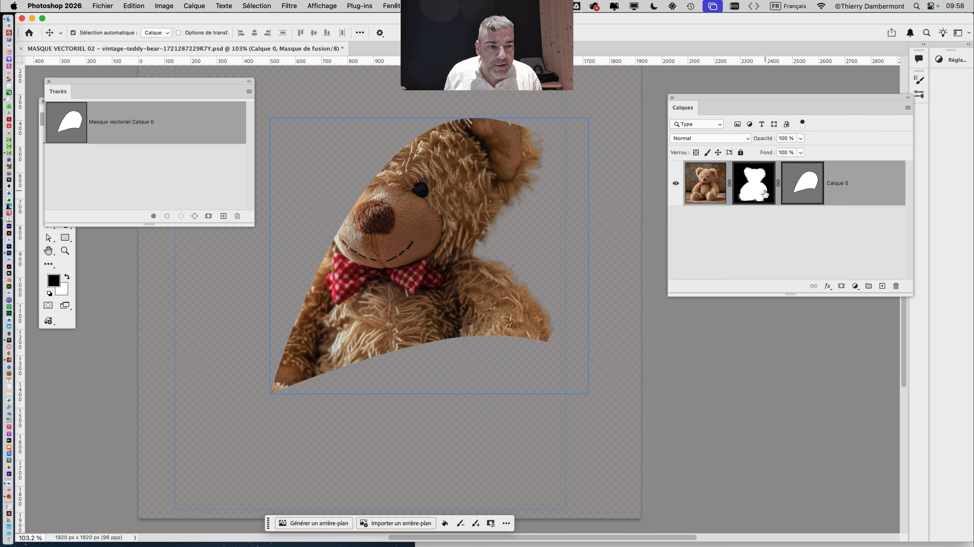
Remove the pixel layer mask from Calque 0 by applying it to the layer
{"action": "left_click_drag", "start_coordinate": [764, 193], "coordinate": [895, 286]}
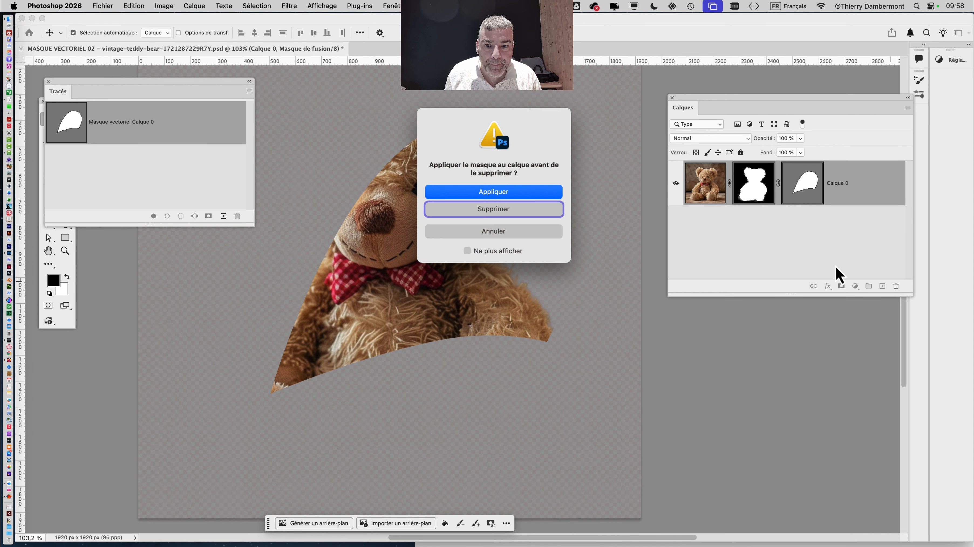
{"action": "left_click", "coordinate": [484, 231]}
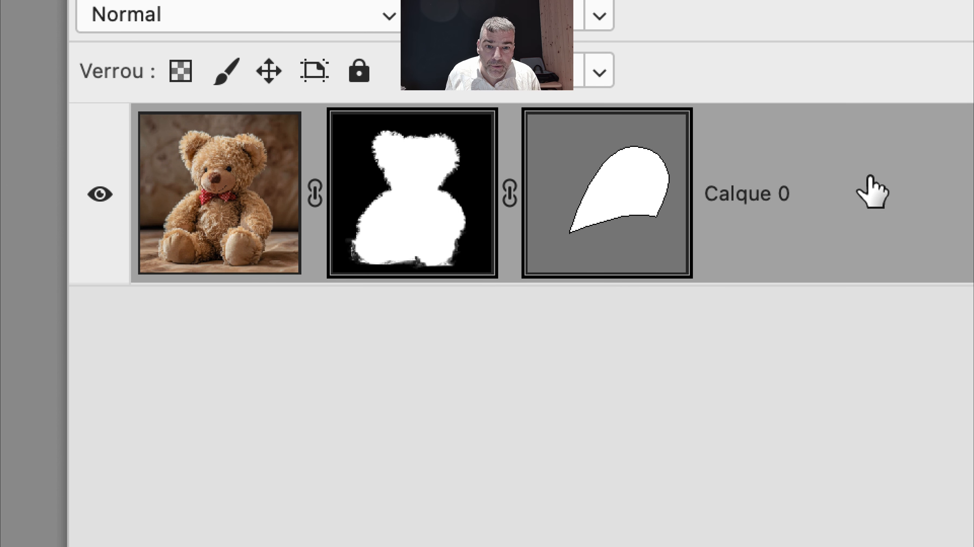
{"action": "mouse_move", "coordinate": [870, 184]}
{"action": "left_mouse_down"}
{"action": "mouse_move", "coordinate": [891, 239]}
{"action": "mouse_move", "coordinate": [870, 184]}
{"action": "left_mouse_up"}
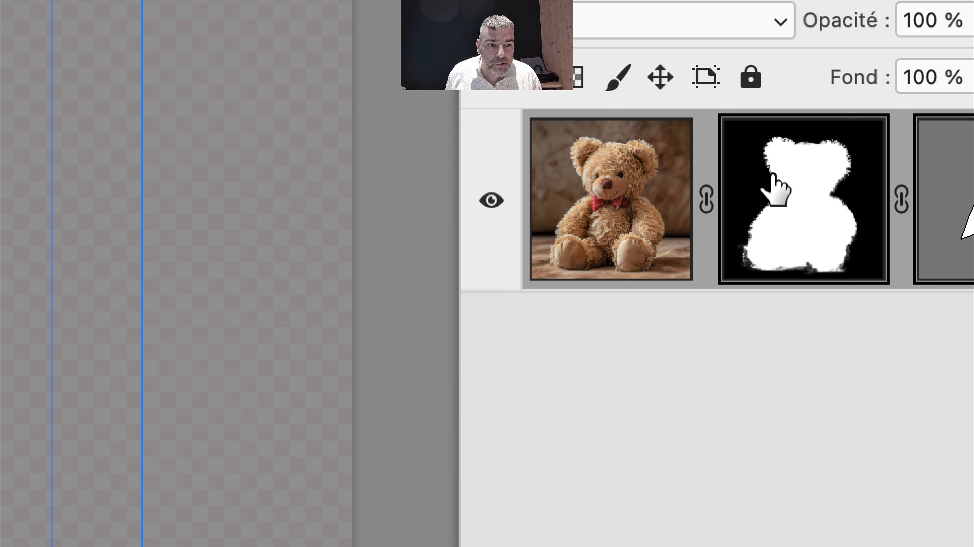
{"action": "left_click_drag", "start_coordinate": [772, 176], "coordinate": [889, 264]}
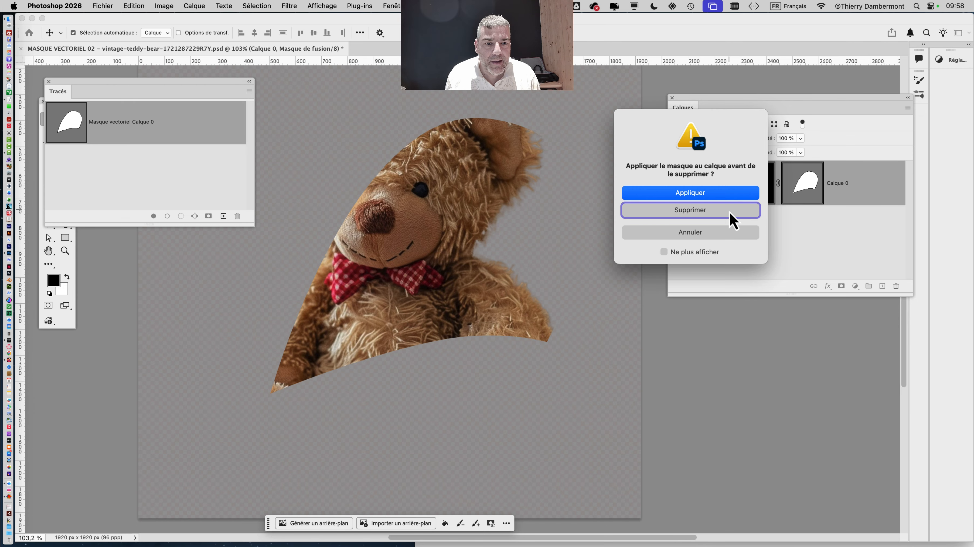
{"action": "left_click", "coordinate": [723, 195]}
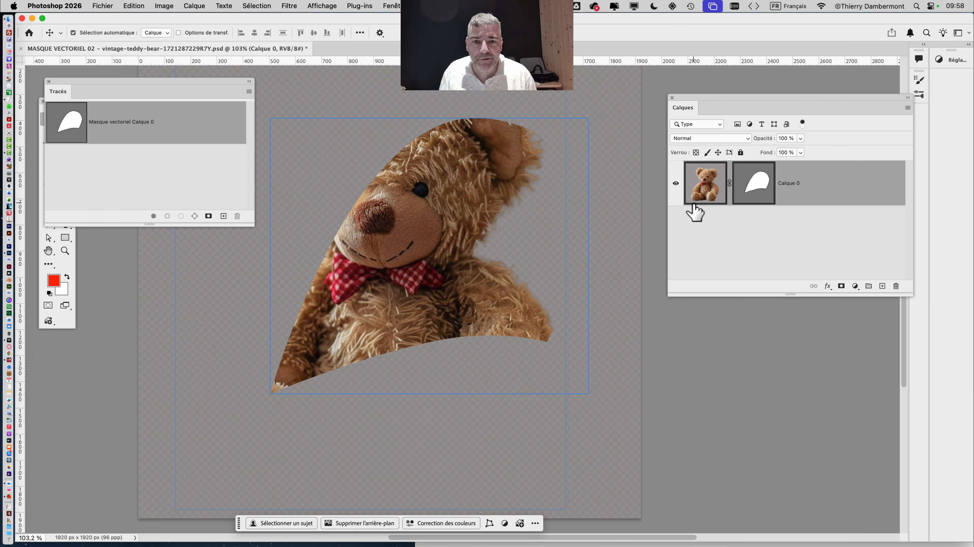
Undo applying the layer mask and delete the pixel mask from Calque 0 without applying it
{"action": "left_click", "coordinate": [104, 6]}
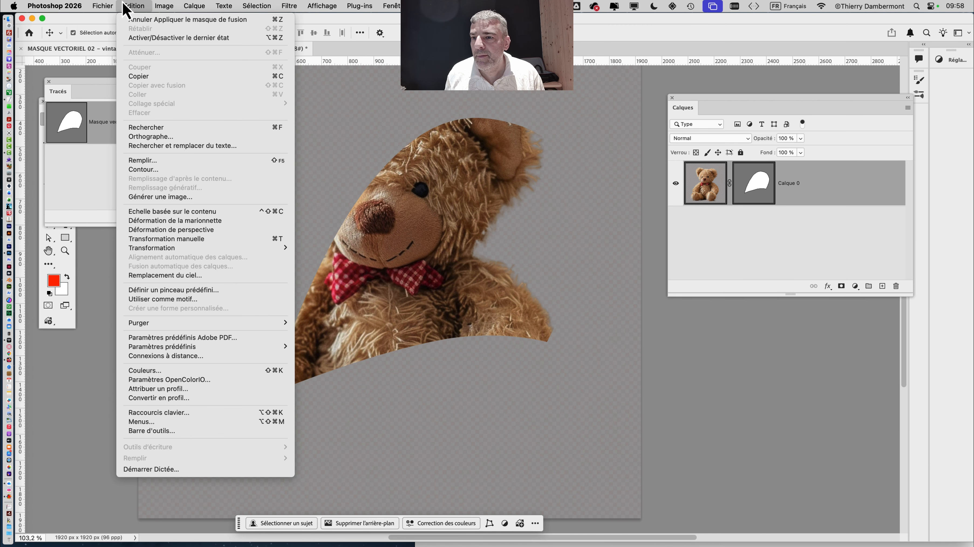
{"action": "left_click", "coordinate": [132, 20]}
{"action": "left_click_drag", "start_coordinate": [752, 185], "coordinate": [895, 286]}
{"action": "left_click", "coordinate": [511, 211]}
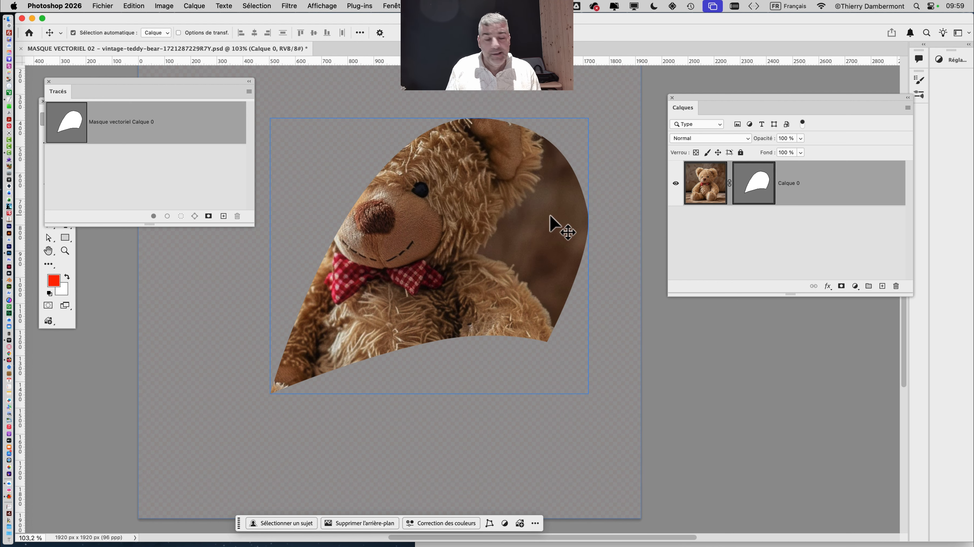
Deselect Calque 0 and arrange the floating Calques and Tracés windows so the tools and the teddy bear stay uncovered
{"action": "left_click", "coordinate": [774, 245]}
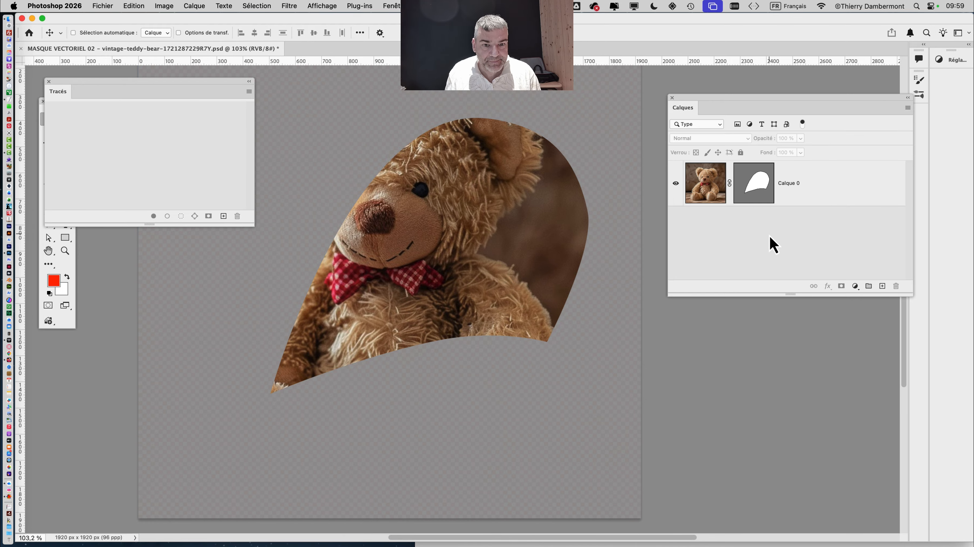
{"action": "left_click_drag", "start_coordinate": [692, 95], "coordinate": [706, 81]}
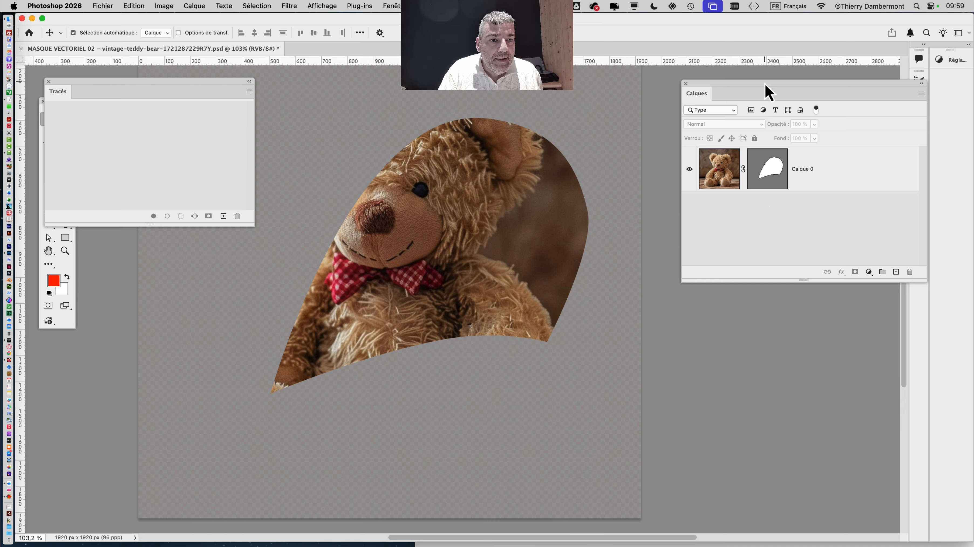
{"action": "left_click_drag", "start_coordinate": [765, 91], "coordinate": [710, 117]}
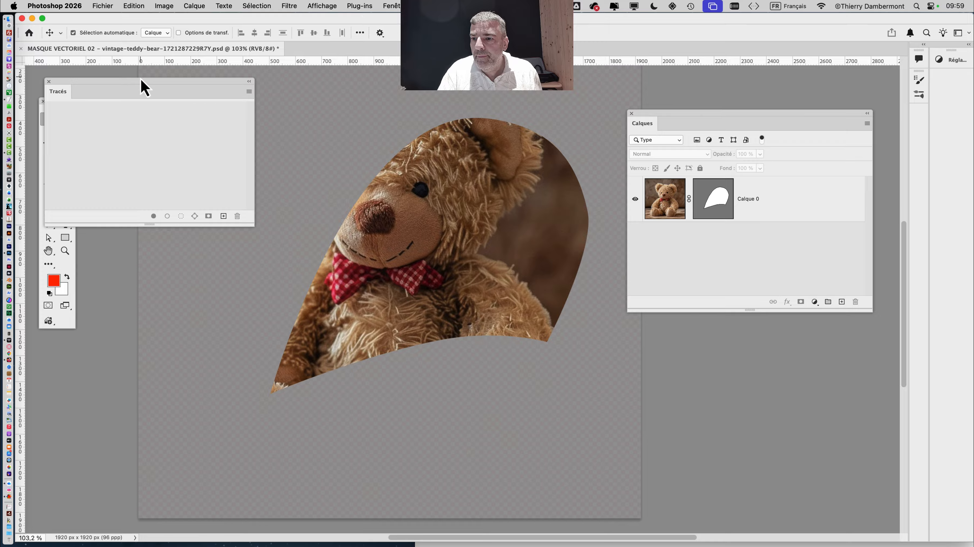
{"action": "left_click_drag", "start_coordinate": [148, 88], "coordinate": [264, 100]}
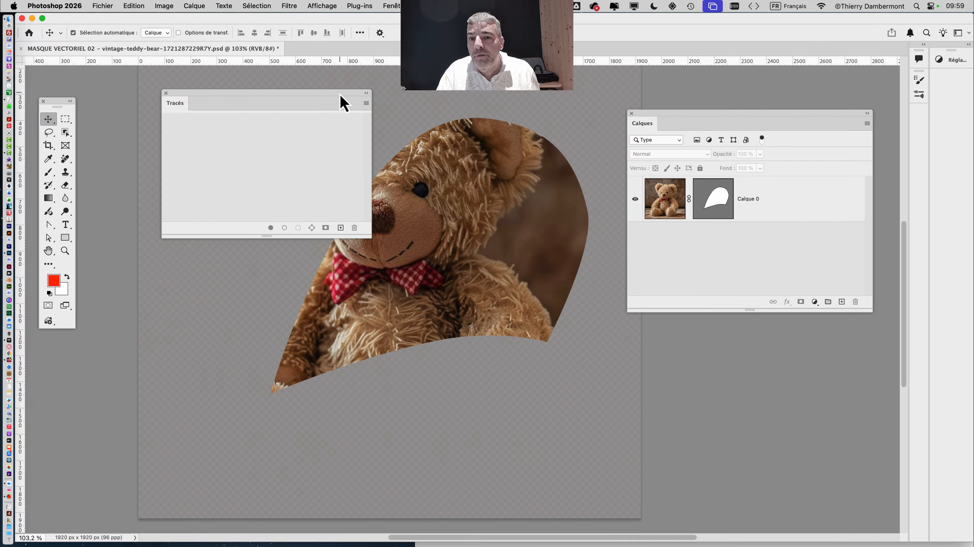
{"action": "left_click_drag", "start_coordinate": [342, 103], "coordinate": [271, 103]}
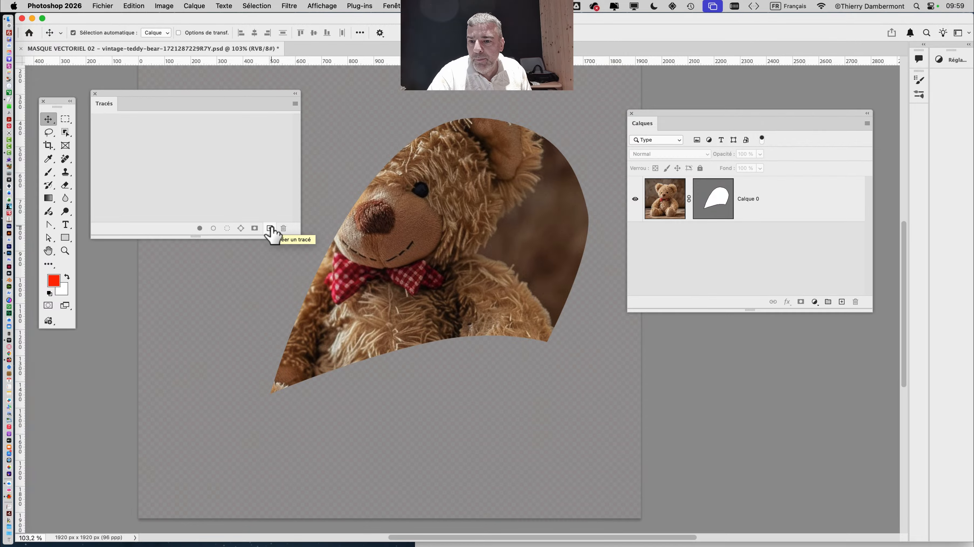
Create a new empty path, choose the Star tool, and try drawing a red star in Forme mode over the bear, undoing the shape
{"action": "left_click", "coordinate": [270, 229]}
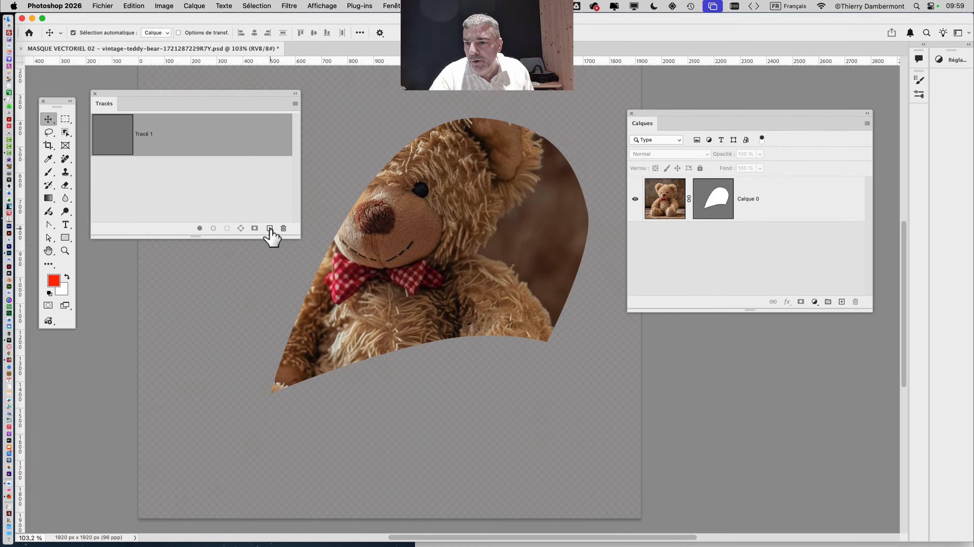
{"action": "left_click", "coordinate": [65, 241]}
{"action": "left_click", "coordinate": [63, 243]}
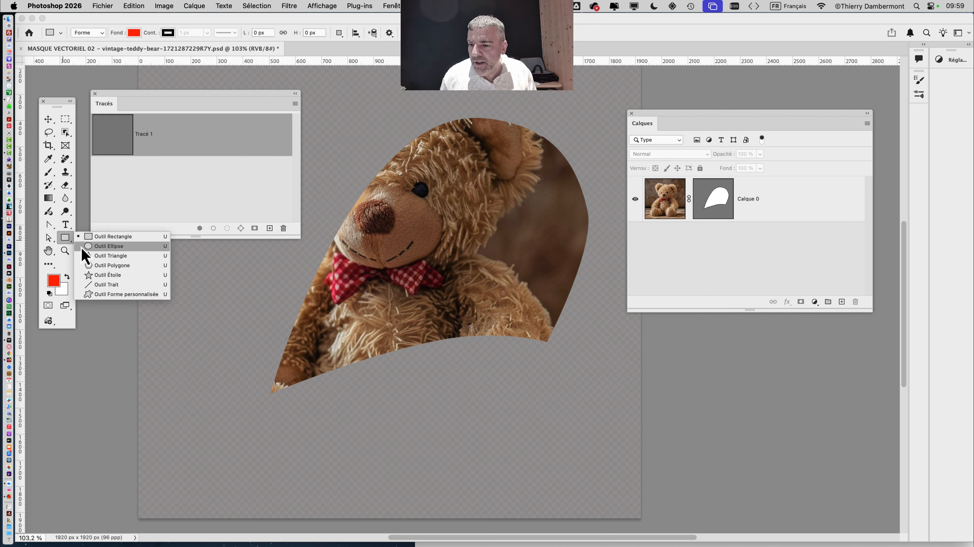
{"action": "left_click", "coordinate": [126, 286]}
{"action": "left_click_drag", "start_coordinate": [419, 271], "coordinate": [551, 382]}
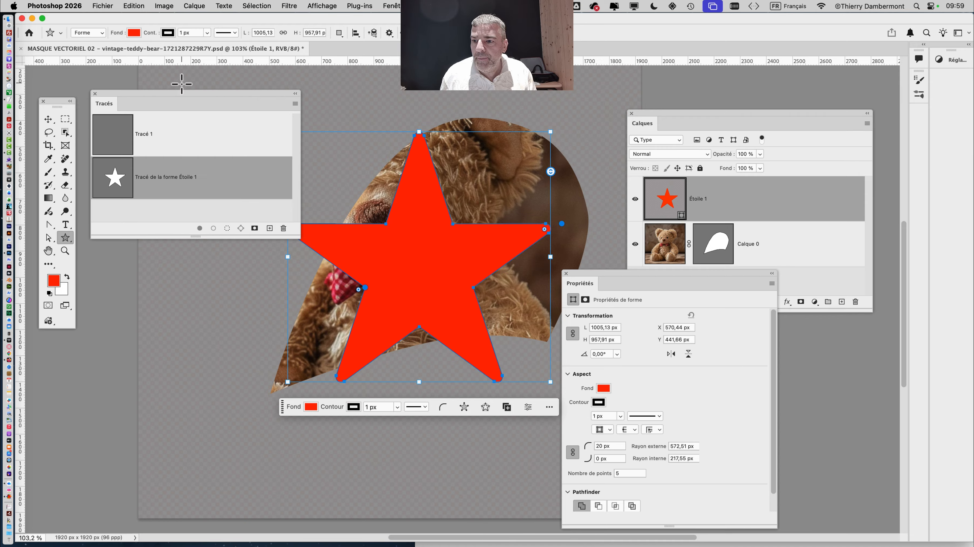
{"action": "key", "text": "super+z"}
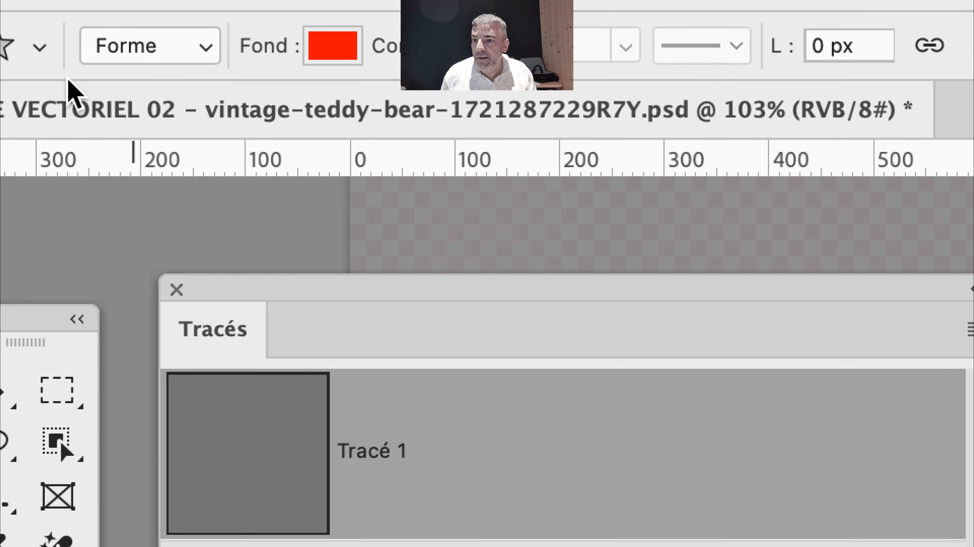
Set the Star tool to Tracé mode and draw a five-point star path about 1151 × 1096 px over the bear
{"action": "left_click", "coordinate": [92, 57]}
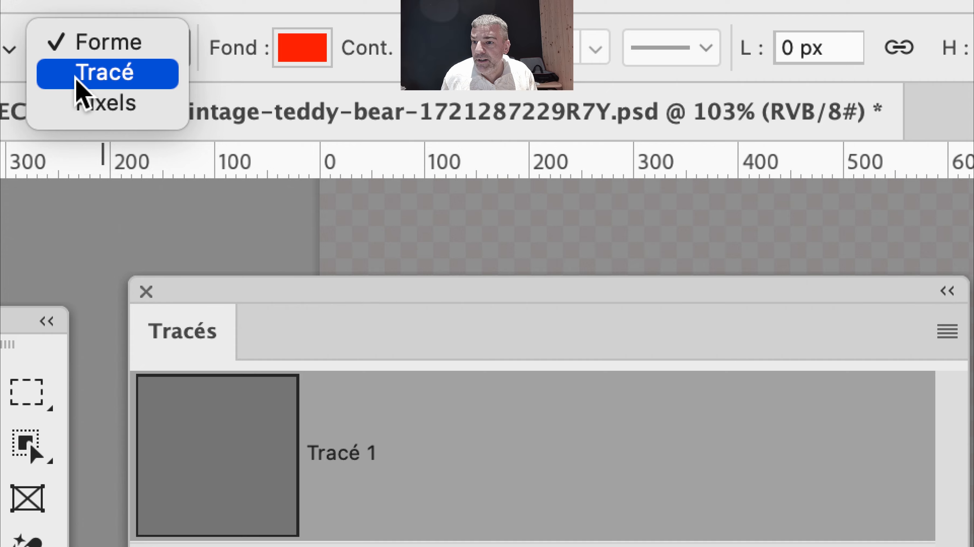
{"action": "left_click", "coordinate": [77, 76]}
{"action": "left_click", "coordinate": [63, 48]}
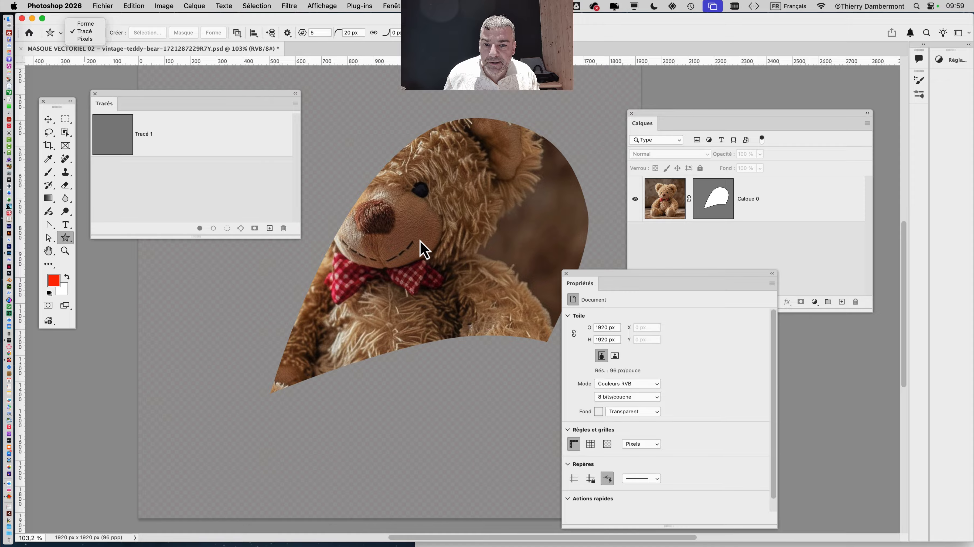
{"action": "left_click", "coordinate": [422, 253]}
{"action": "left_click_drag", "start_coordinate": [408, 251], "coordinate": [536, 359]}
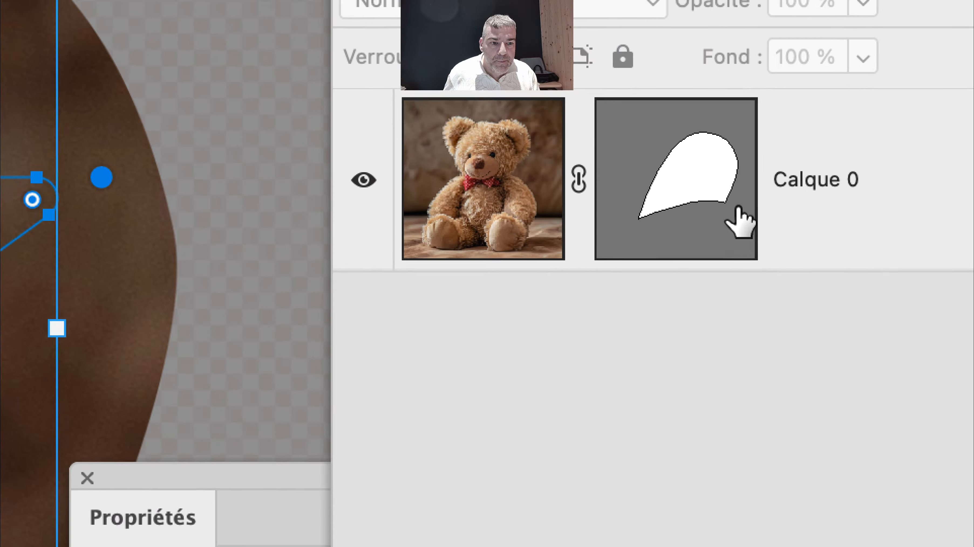
Delete the vector mask from Calque 0 and select the layer
{"action": "left_click_drag", "start_coordinate": [728, 208], "coordinate": [837, 284]}
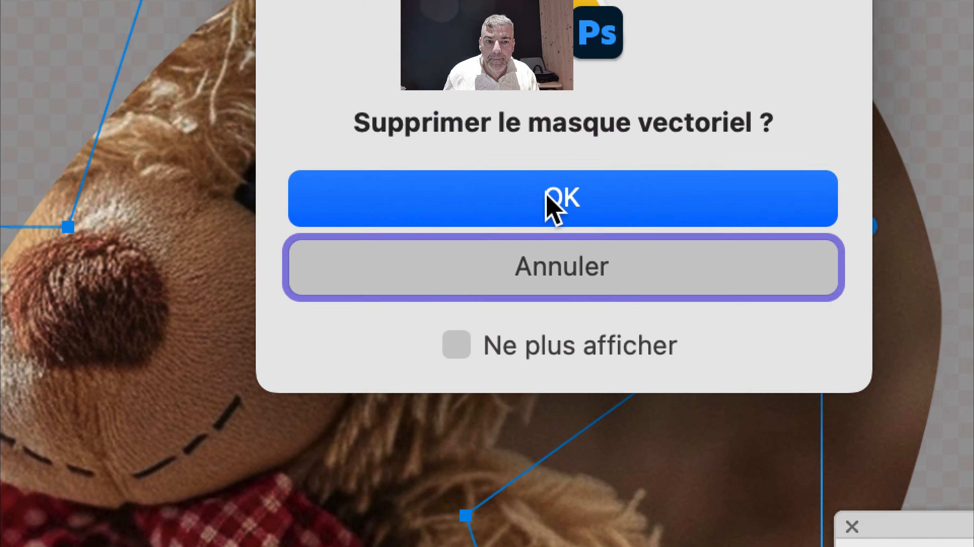
{"action": "left_click", "coordinate": [549, 207]}
{"action": "left_click", "coordinate": [734, 217]}
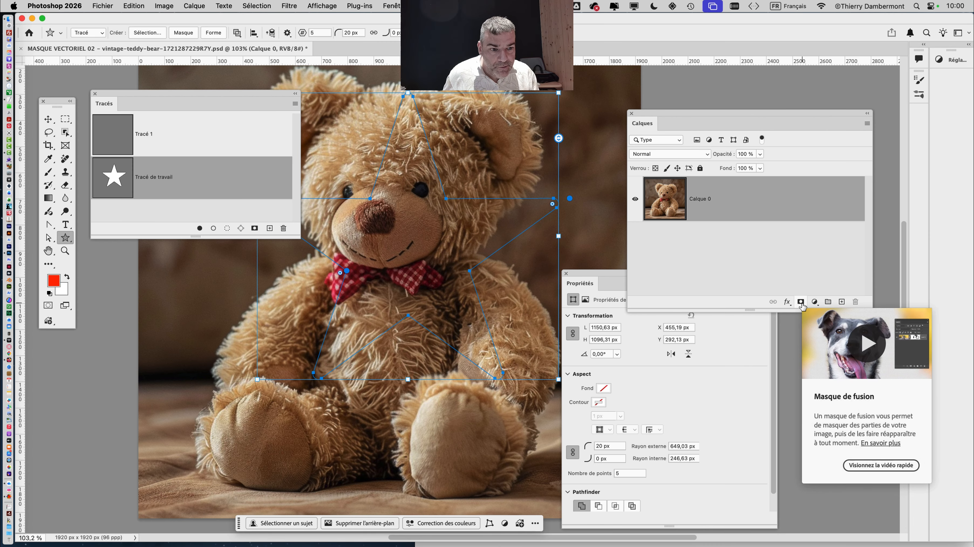
Try adding a mask to Calque 0 with the star path active, both before and after storing the work path, undoing the attempts
{"action": "left_click", "coordinate": [802, 302]}
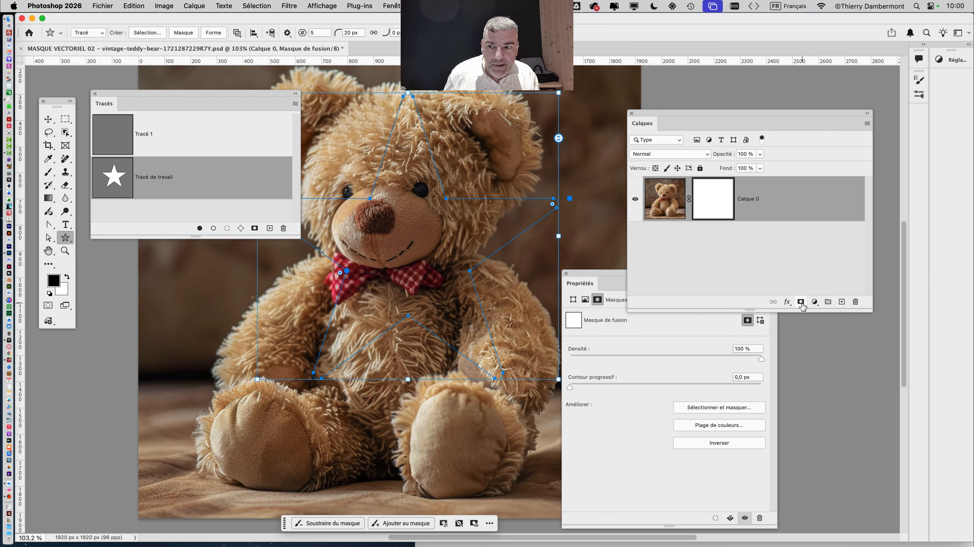
{"action": "key", "text": "ctrl+z"}
{"action": "left_click_drag", "start_coordinate": [267, 193], "coordinate": [270, 229]}
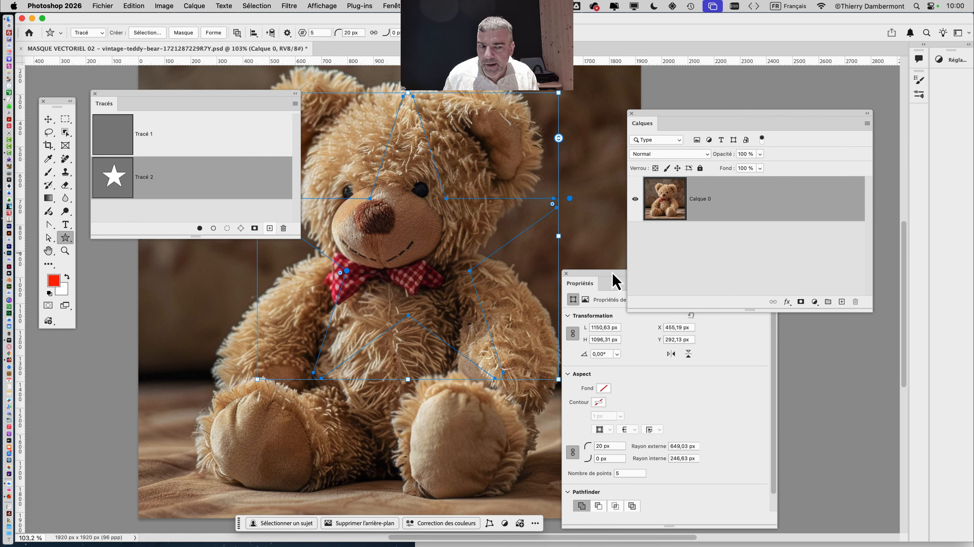
{"action": "left_click", "coordinate": [801, 302]}
{"action": "key", "text": "ctrl+z"}
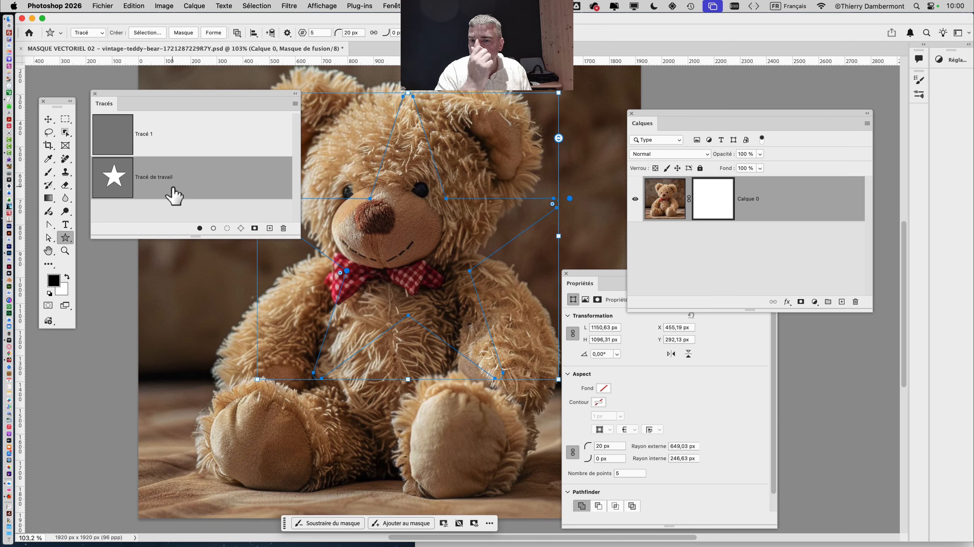
Delete the blank white pixel mask from Calque 0 without applying it
{"action": "left_click", "coordinate": [295, 104]}
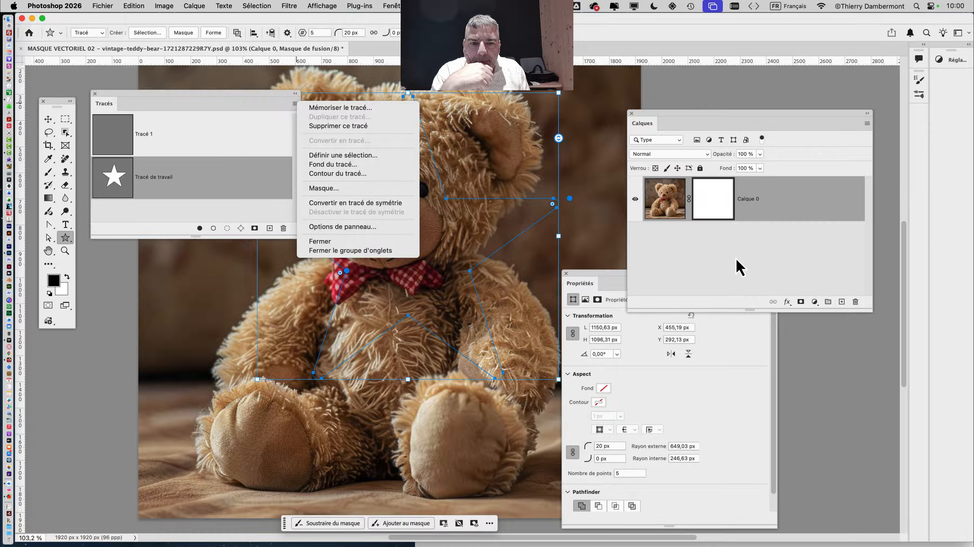
{"action": "key", "text": "Escape"}
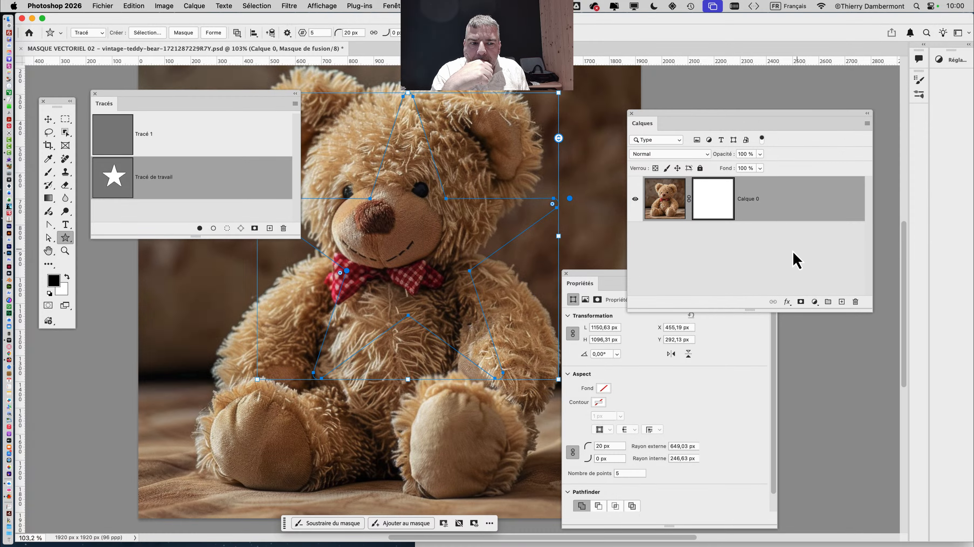
{"action": "left_click_drag", "start_coordinate": [720, 205], "coordinate": [855, 302]}
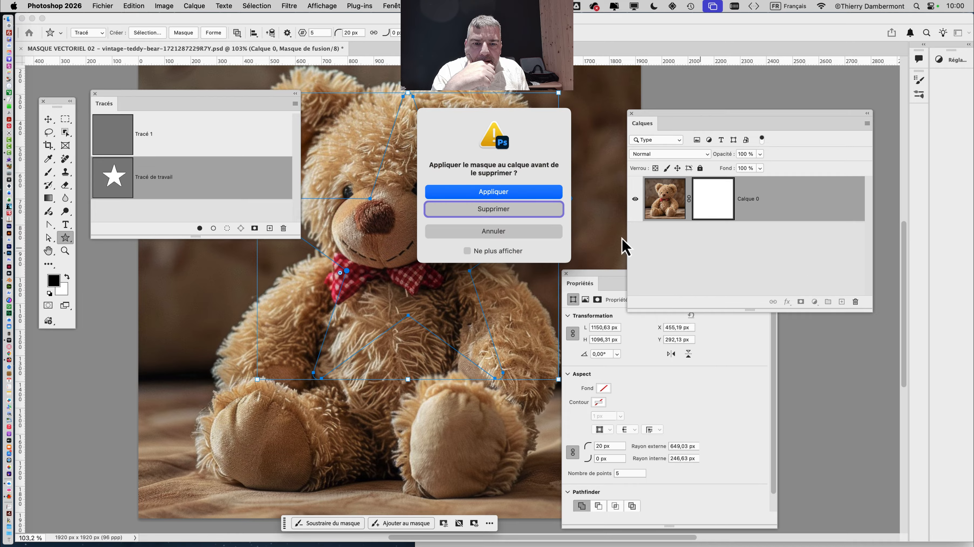
{"action": "left_click", "coordinate": [529, 215]}
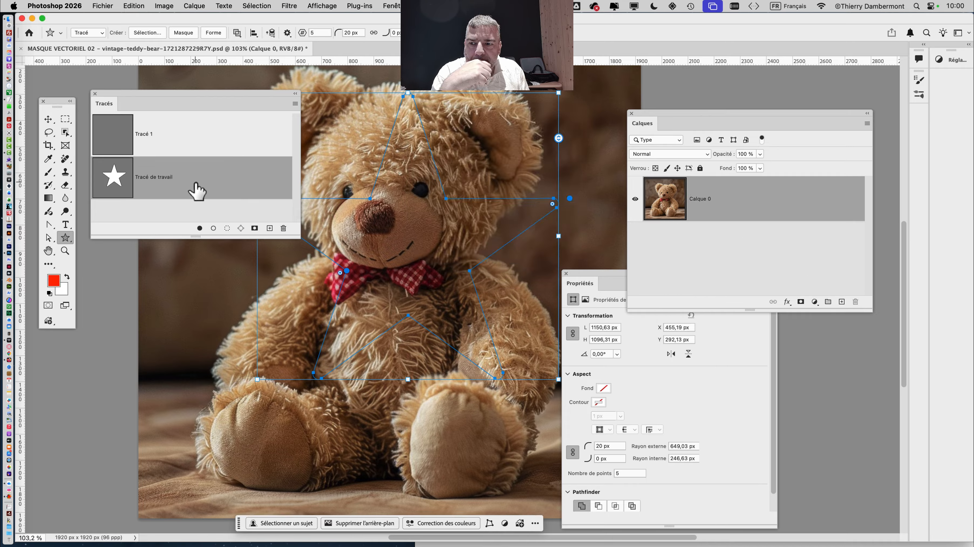
Save the star work path as a permanent path and reselect it
{"action": "left_click_drag", "start_coordinate": [197, 191], "coordinate": [269, 228]}
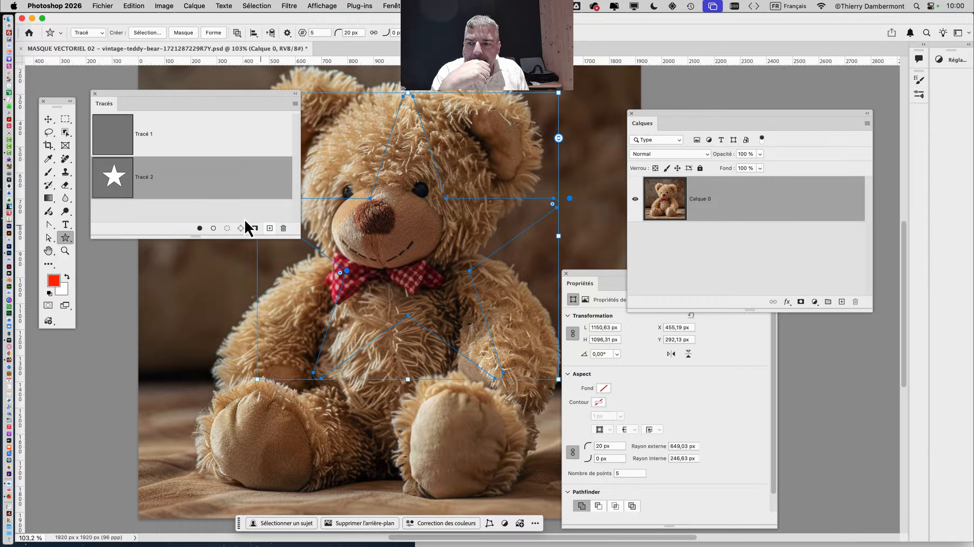
{"action": "left_click", "coordinate": [167, 211]}
{"action": "left_click", "coordinate": [164, 191]}
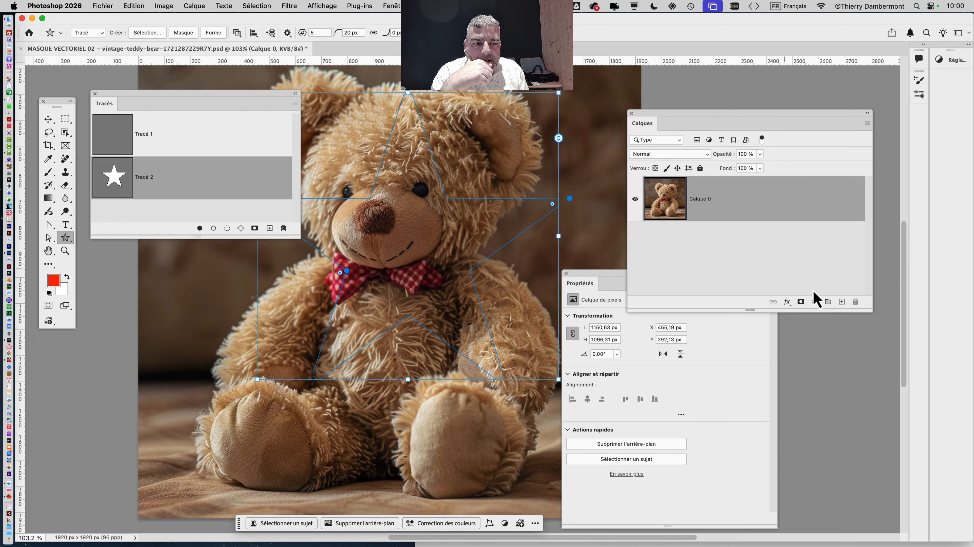
Try a hide-all pixel mask on Calque 0, undo it, and create a vector mask from the selected star path
{"action": "left_click", "coordinate": [801, 306], "text": "alt"}
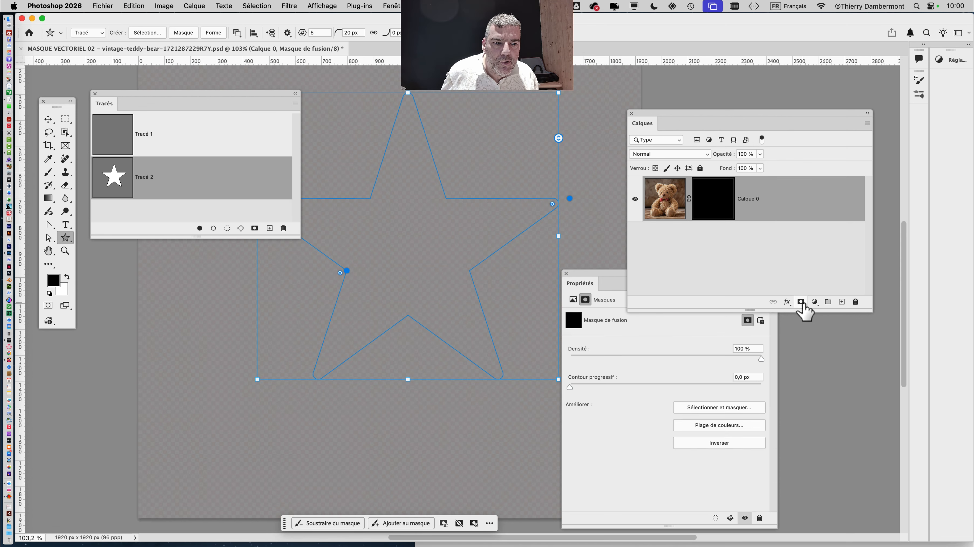
{"action": "key", "text": "super+z"}
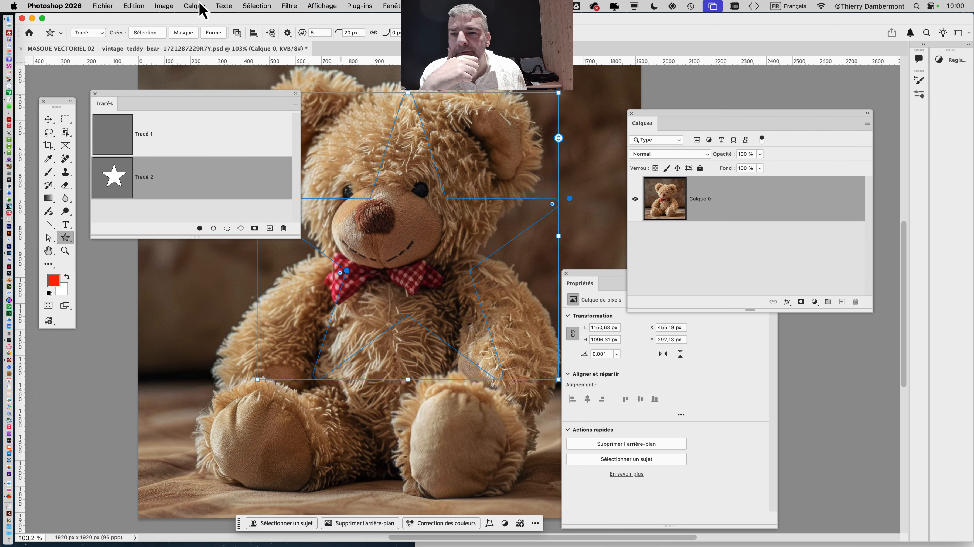
{"action": "left_click", "coordinate": [193, 6]}
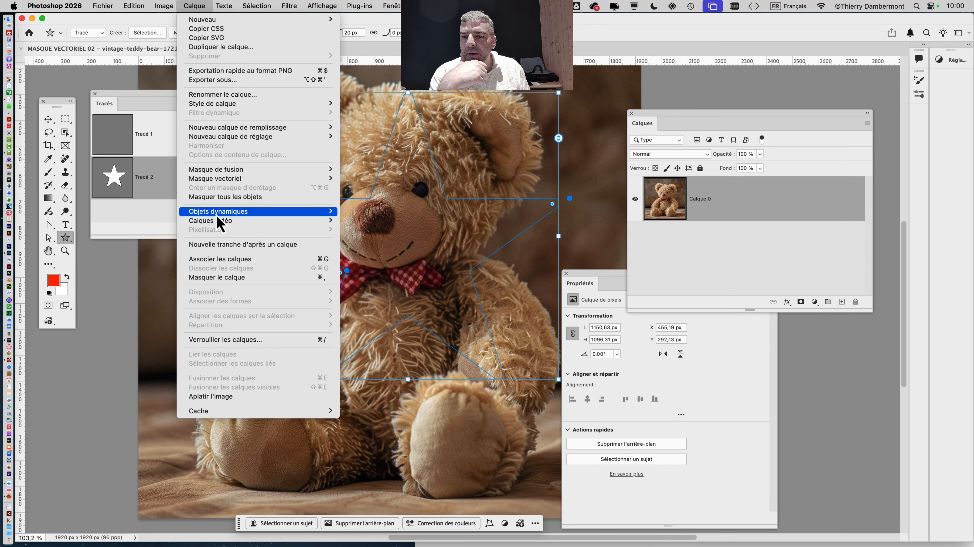
{"action": "mouse_move", "coordinate": [337, 179]}
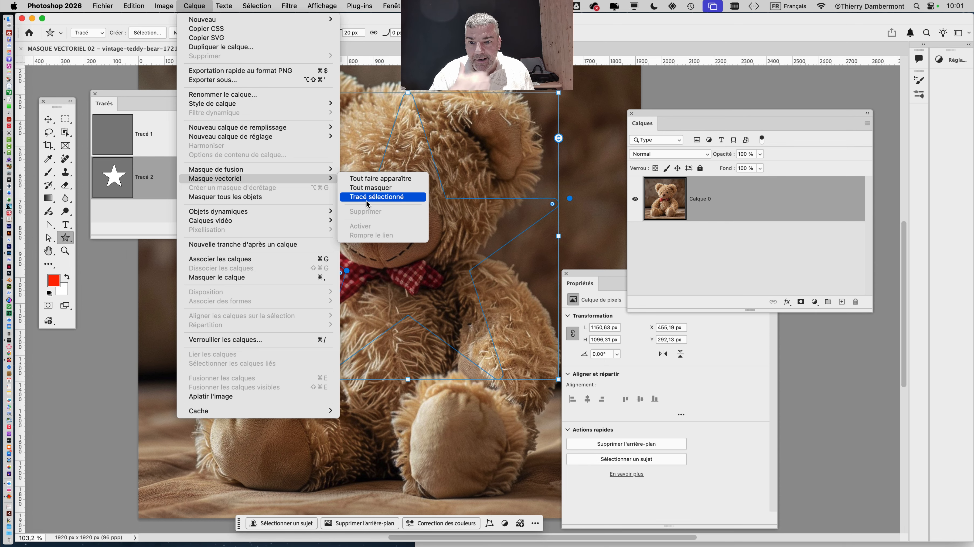
{"action": "left_click", "coordinate": [367, 202]}
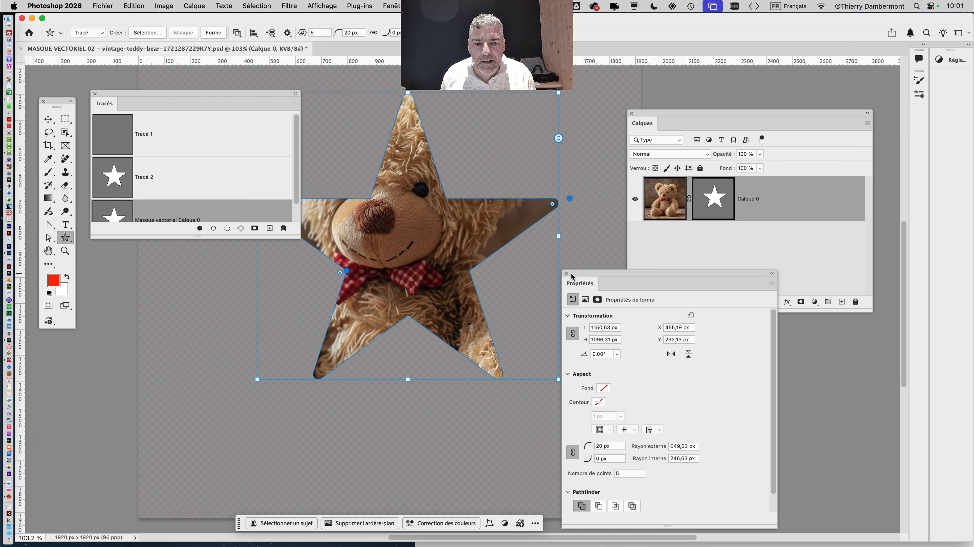
Move the Propriétés window aside and lengthen the Tracés list to show every path
{"action": "left_click_drag", "start_coordinate": [570, 280], "coordinate": [724, 352]}
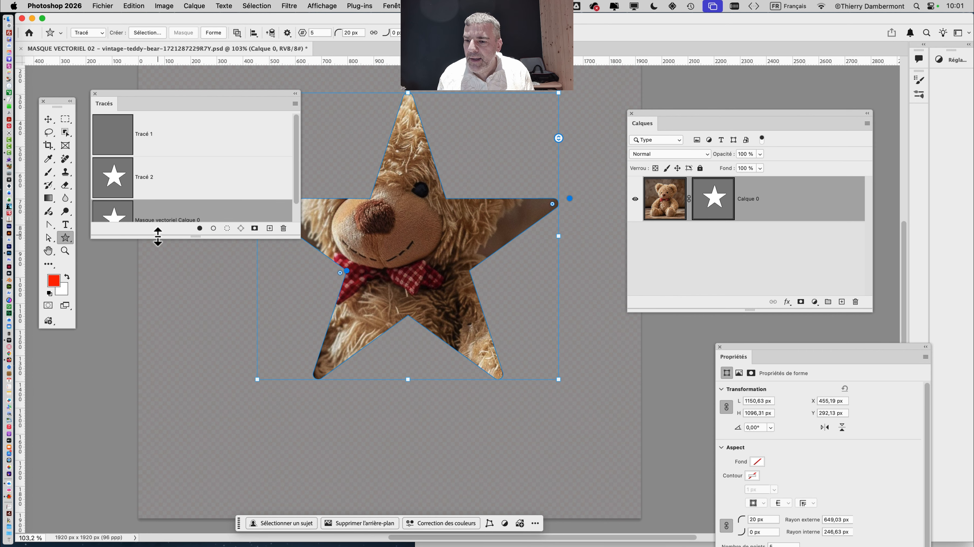
{"action": "left_click_drag", "start_coordinate": [158, 237], "coordinate": [158, 304]}
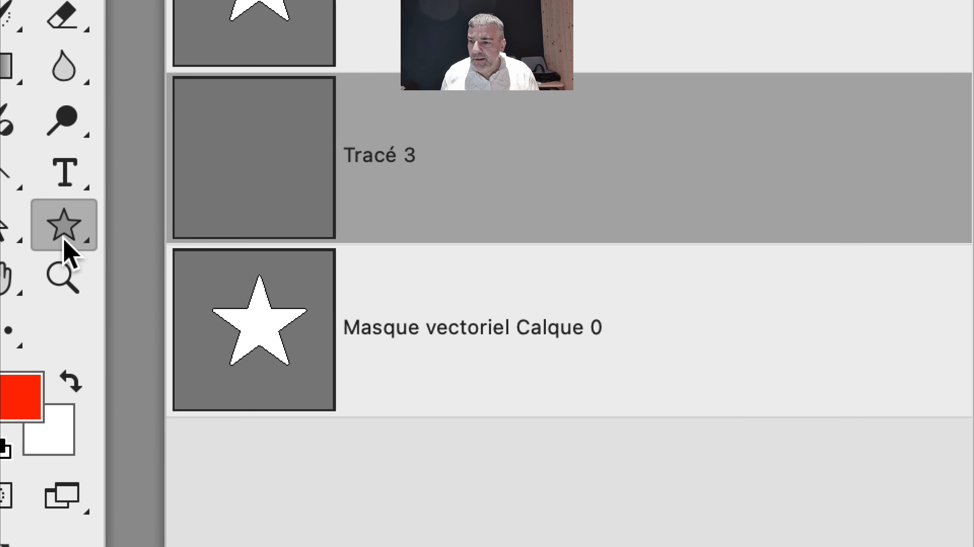
With the Polygon tool in Tracé mode, draw a pentagon path about 905 × 861 px over the star on Tracé 3
{"action": "left_click", "coordinate": [64, 240]}
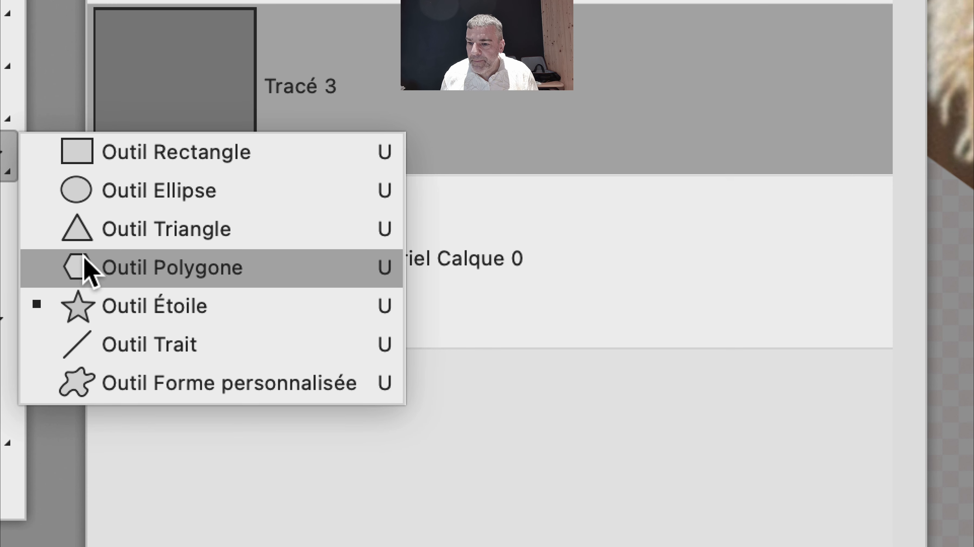
{"action": "left_click", "coordinate": [157, 337]}
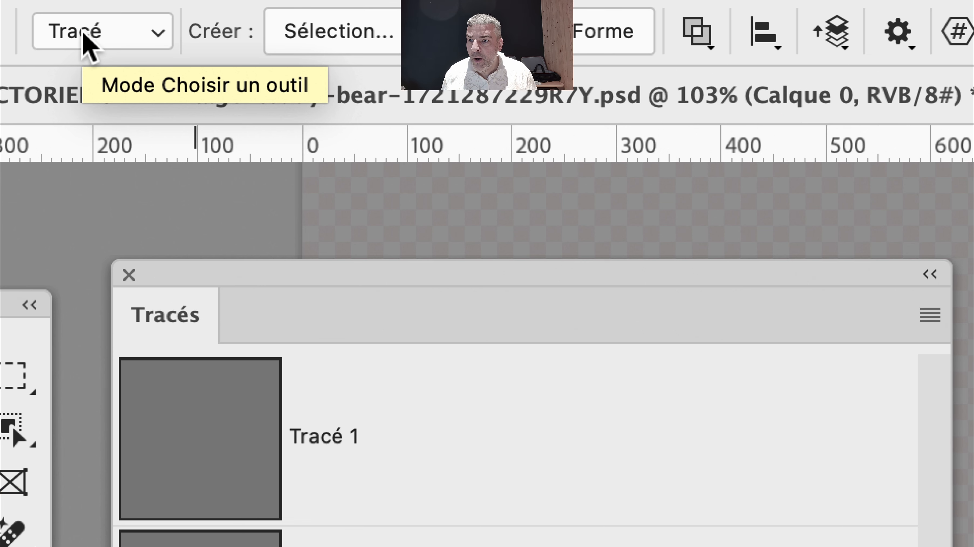
{"action": "left_click", "coordinate": [88, 42]}
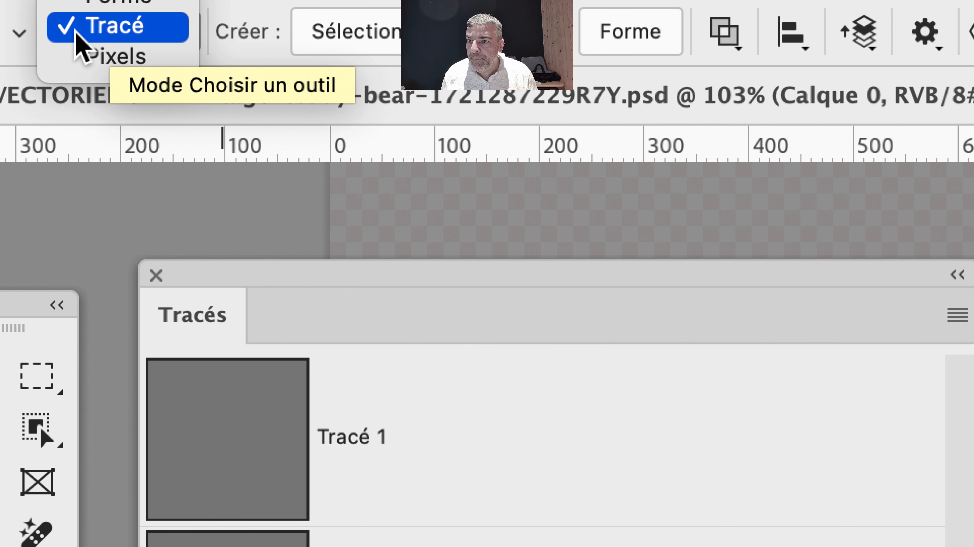
{"action": "left_click", "coordinate": [76, 33]}
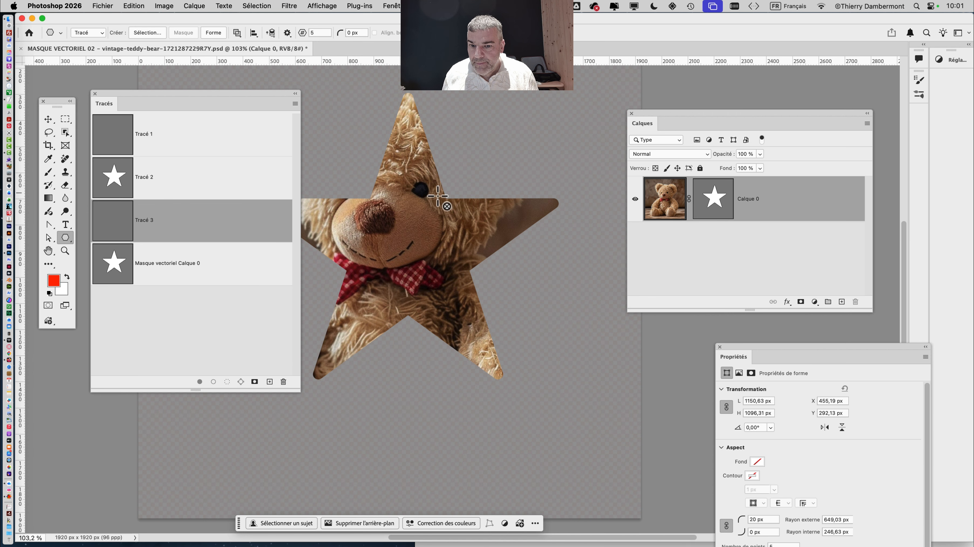
{"action": "left_click_drag", "start_coordinate": [410, 274], "coordinate": [553, 400]}
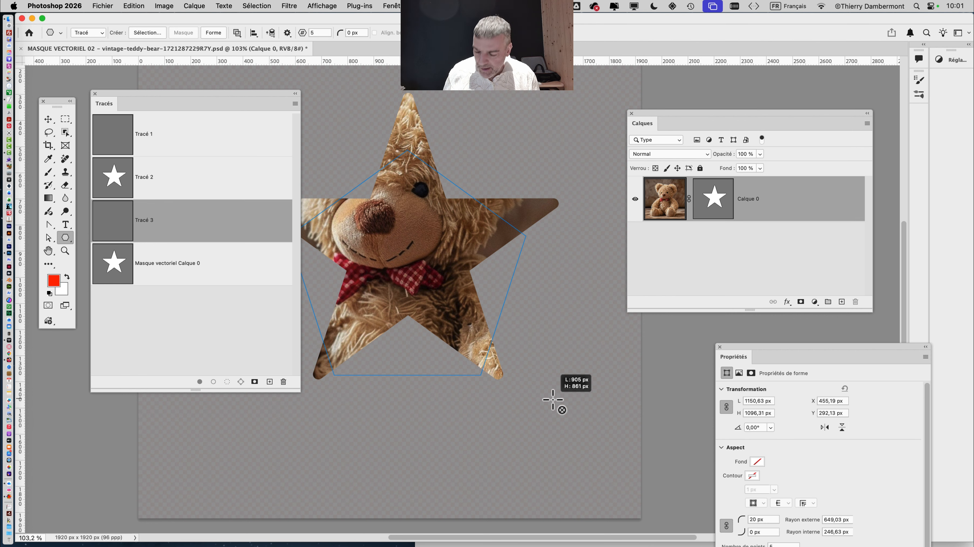
Finish the pentagon path on Tracé 3 at about 974 × 926 px over the star
{"action": "mouse_move", "coordinate": [552, 399]}
{"action": "left_mouse_down"}
{"action": "mouse_move", "coordinate": [562, 409]}
{"action": "mouse_move", "coordinate": [556, 369]}
{"action": "mouse_move", "coordinate": [520, 417]}
{"action": "mouse_move", "coordinate": [553, 437]}
{"action": "mouse_move", "coordinate": [536, 420]}
{"action": "mouse_move", "coordinate": [547, 409]}
{"action": "left_mouse_up"}
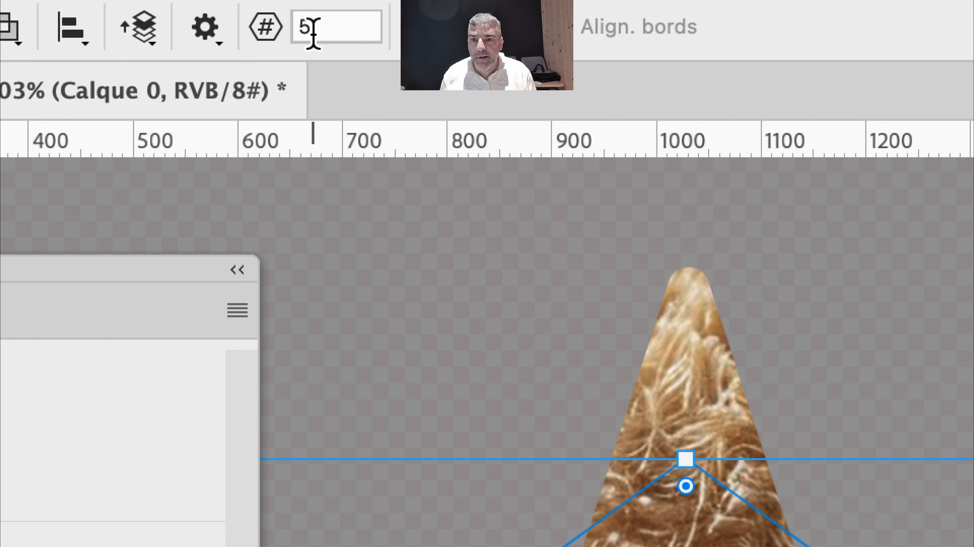
Add a new path, Tracé 4, and draw a six-sided polygon about 952 × 824 px on it over the bear
{"action": "left_click", "coordinate": [309, 33]}
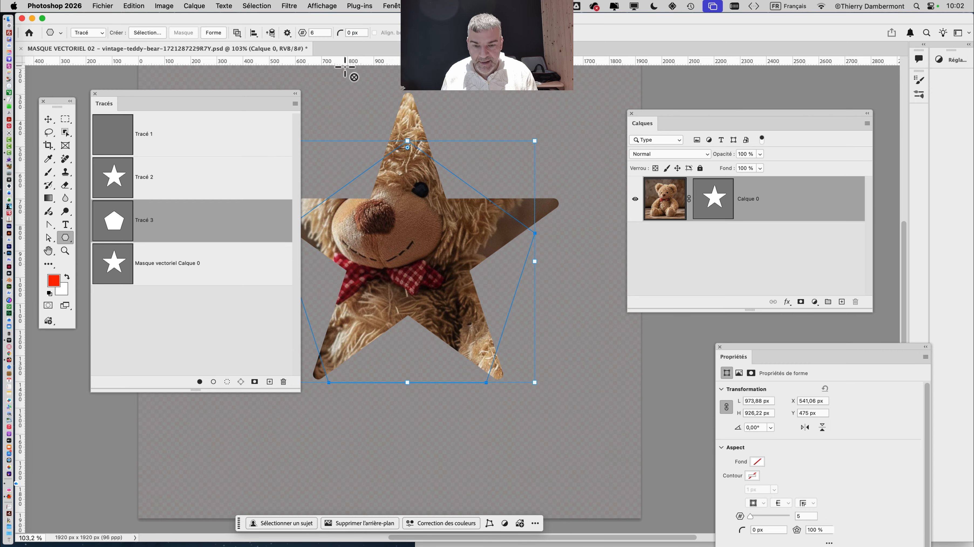
{"action": "key", "text": "Return"}
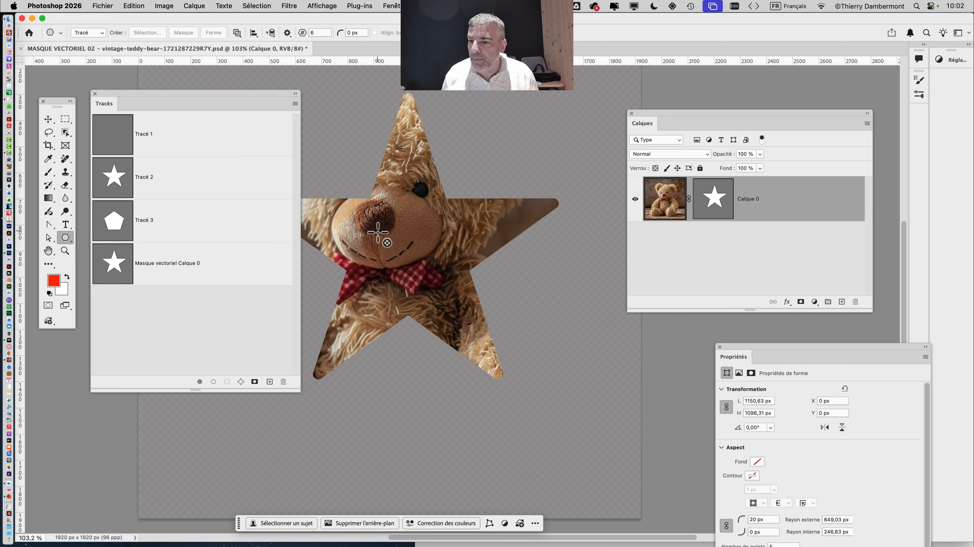
{"action": "left_click", "coordinate": [269, 382]}
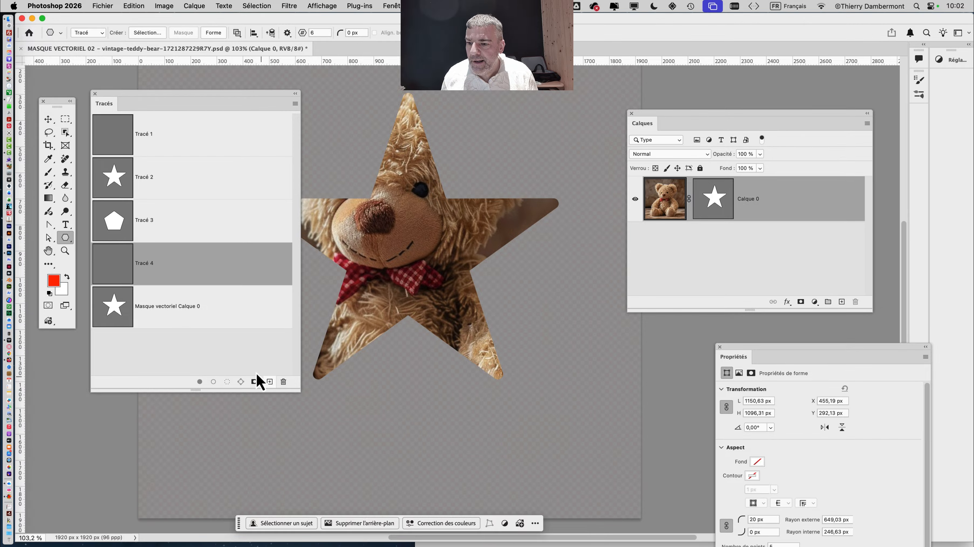
{"action": "mouse_move", "coordinate": [409, 252]}
{"action": "left_mouse_down"}
{"action": "mouse_move", "coordinate": [548, 380]}
{"action": "mouse_move", "coordinate": [533, 359]}
{"action": "left_mouse_up"}
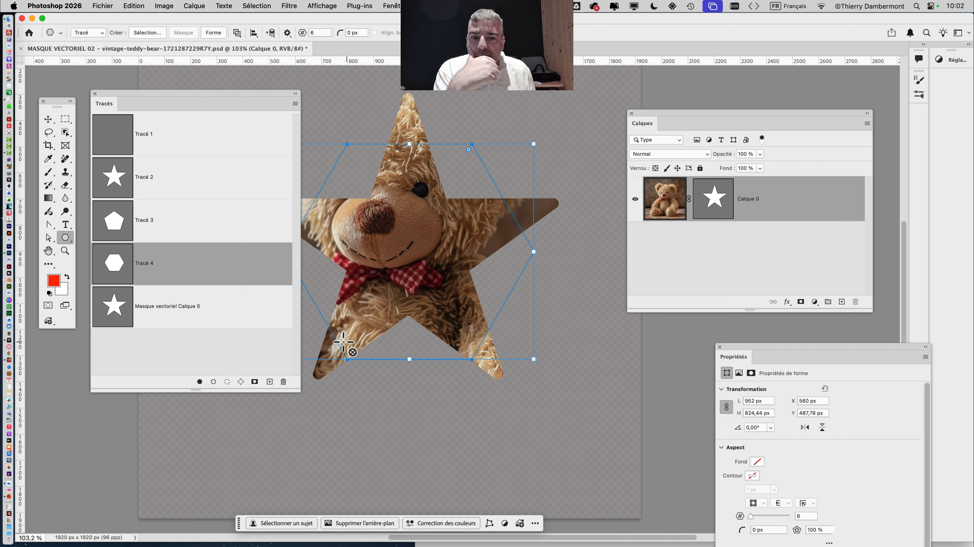
Delete the star vector mask from Calque 0 and create a new vector mask from the selected hexagon path
{"action": "left_click", "coordinate": [188, 7]}
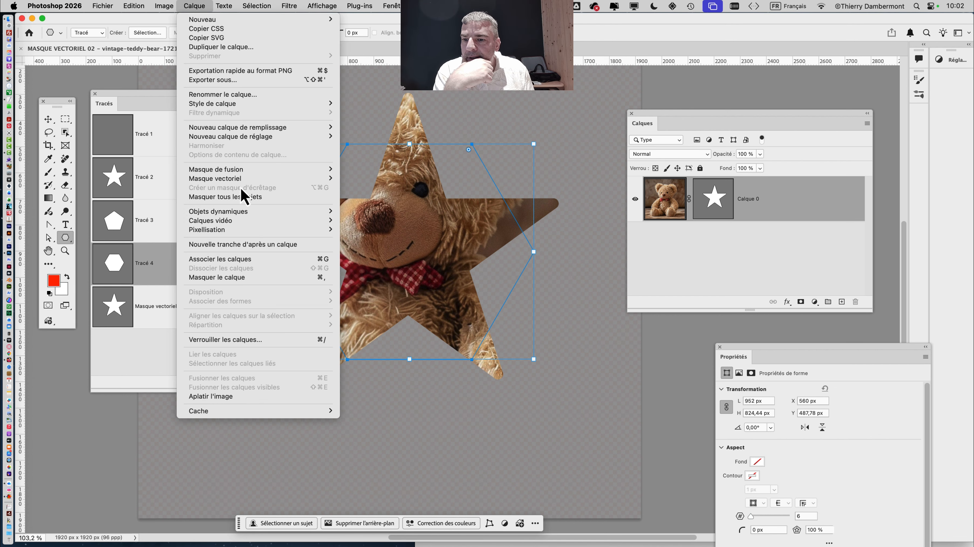
{"action": "mouse_move", "coordinate": [249, 180]}
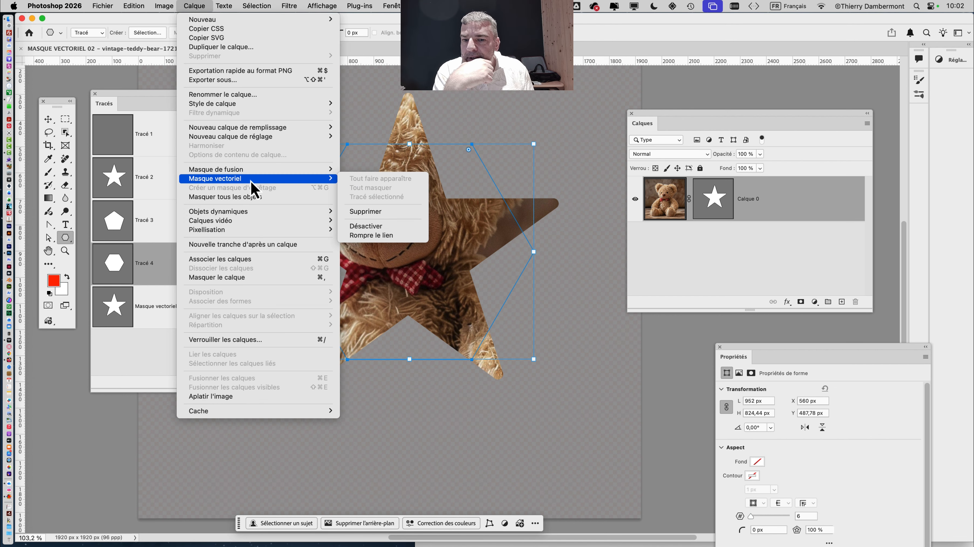
{"action": "left_click", "coordinate": [400, 216]}
{"action": "left_click", "coordinate": [193, 7]}
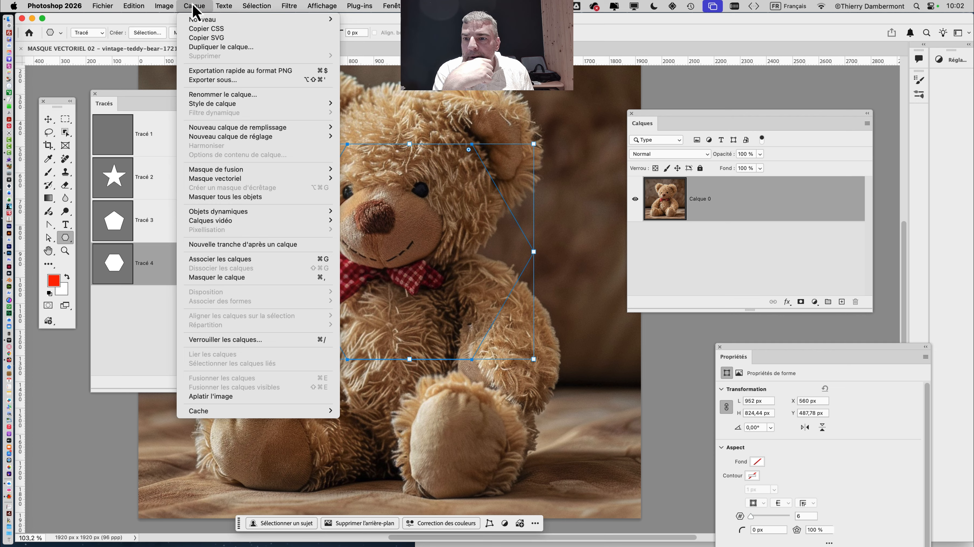
{"action": "mouse_move", "coordinate": [283, 180]}
{"action": "left_click", "coordinate": [402, 210]}
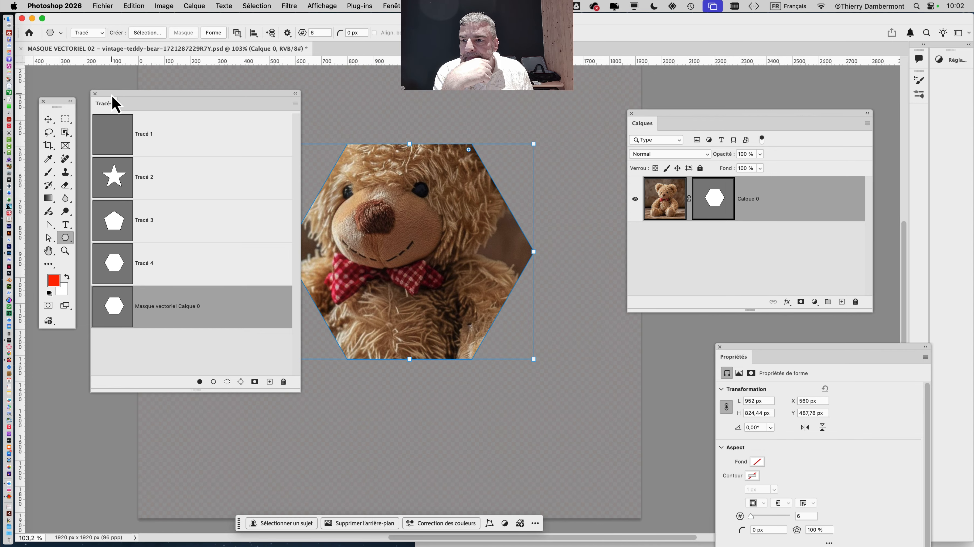
Add a new path, Tracé 5, and draw two overlapping hexagons on it, the one over the bear's face about 544 × 471 px
{"action": "left_click_drag", "start_coordinate": [114, 103], "coordinate": [99, 311]}
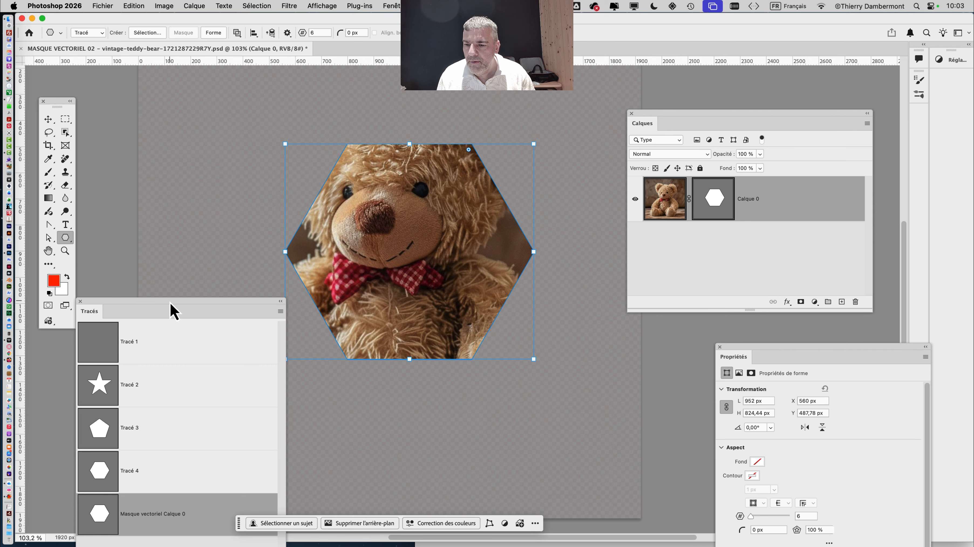
{"action": "left_click_drag", "start_coordinate": [172, 311], "coordinate": [209, 92]}
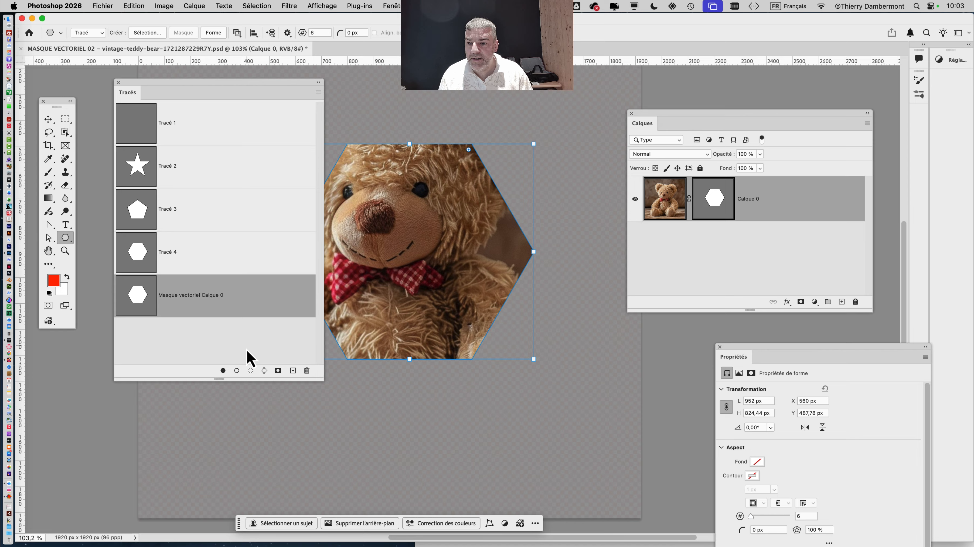
{"action": "left_click", "coordinate": [292, 371]}
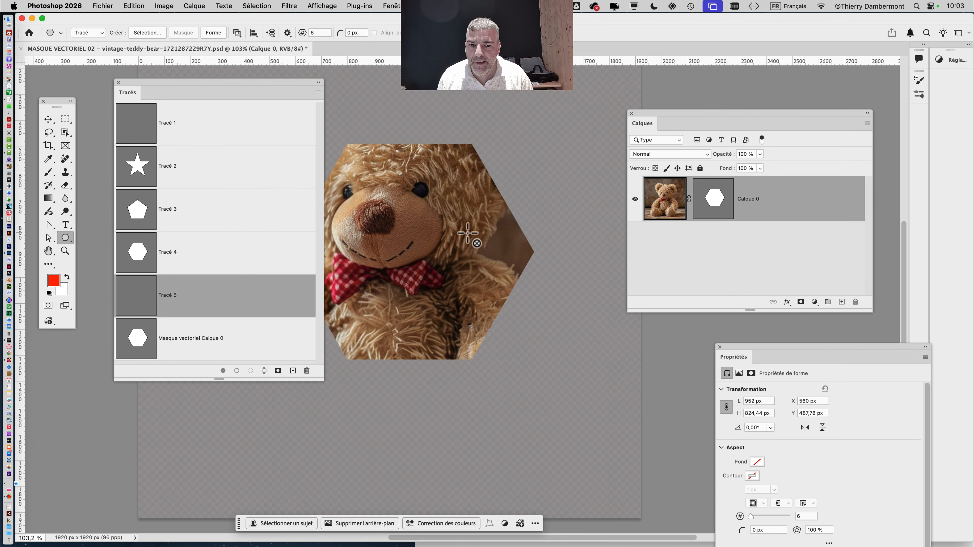
{"action": "left_click_drag", "start_coordinate": [429, 244], "coordinate": [591, 383]}
{"action": "left_click_drag", "start_coordinate": [365, 169], "coordinate": [515, 310]}
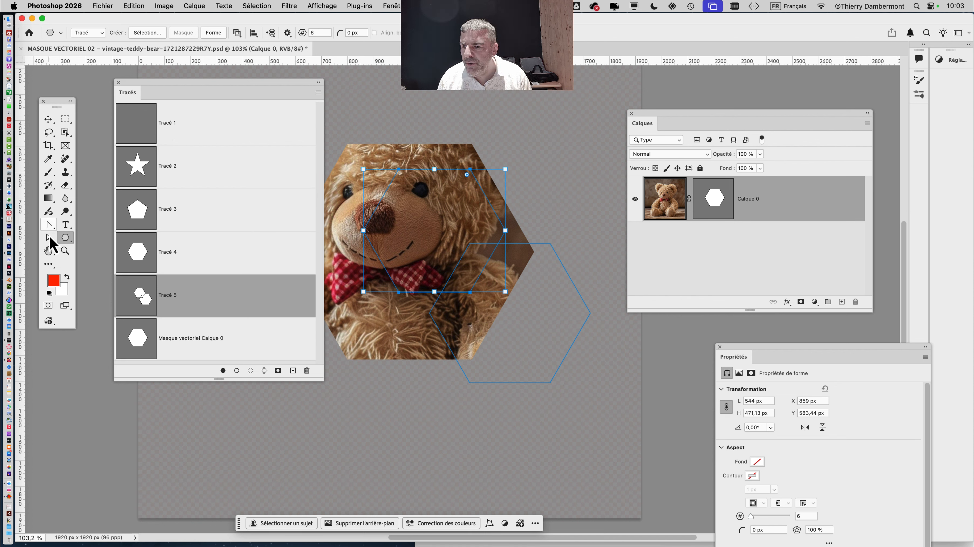
Switch to the Path Selection tool and try to select both hexagons of Tracé 5 without the vector mask's hexagon
{"action": "left_click_drag", "start_coordinate": [49, 238], "coordinate": [73, 237]}
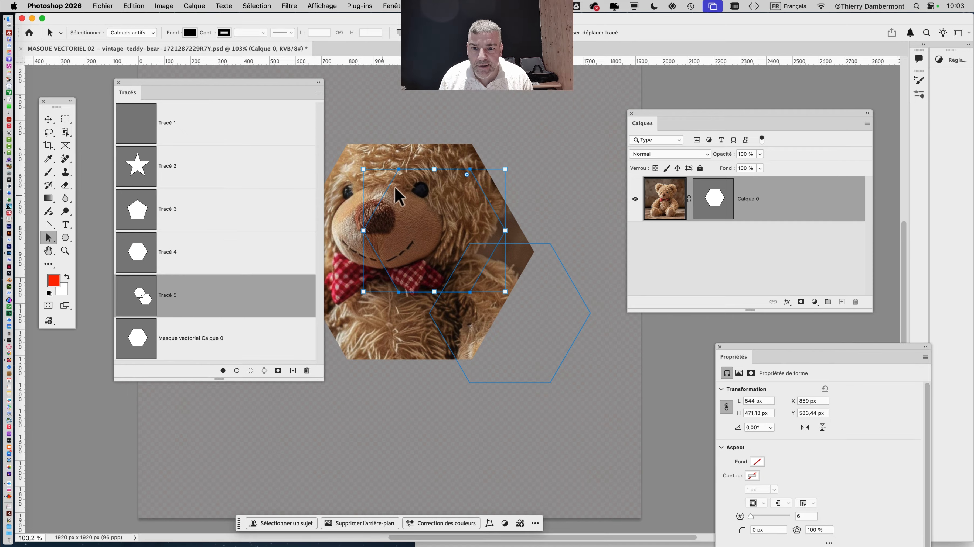
{"action": "left_click", "coordinate": [406, 121]}
{"action": "left_click_drag", "start_coordinate": [378, 116], "coordinate": [587, 380]}
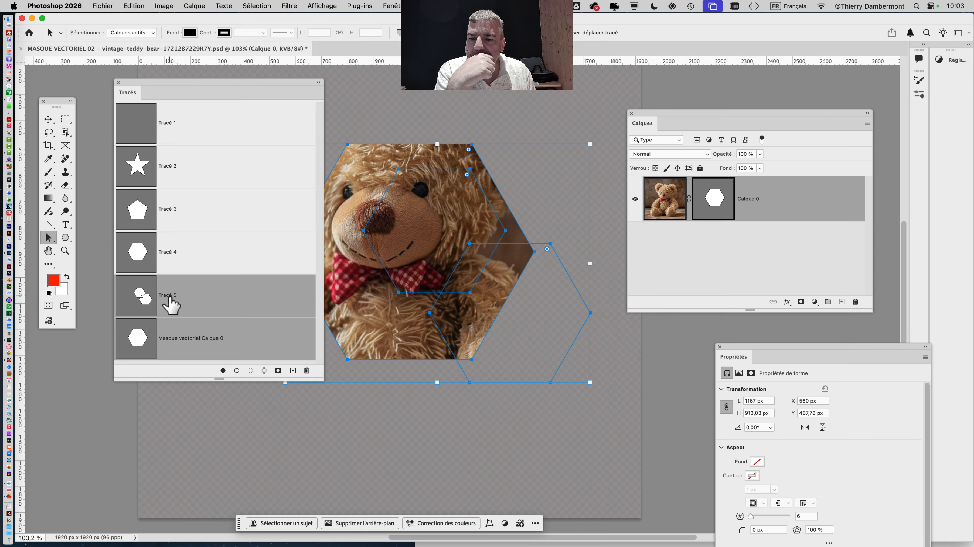
{"action": "left_click", "coordinate": [170, 305]}
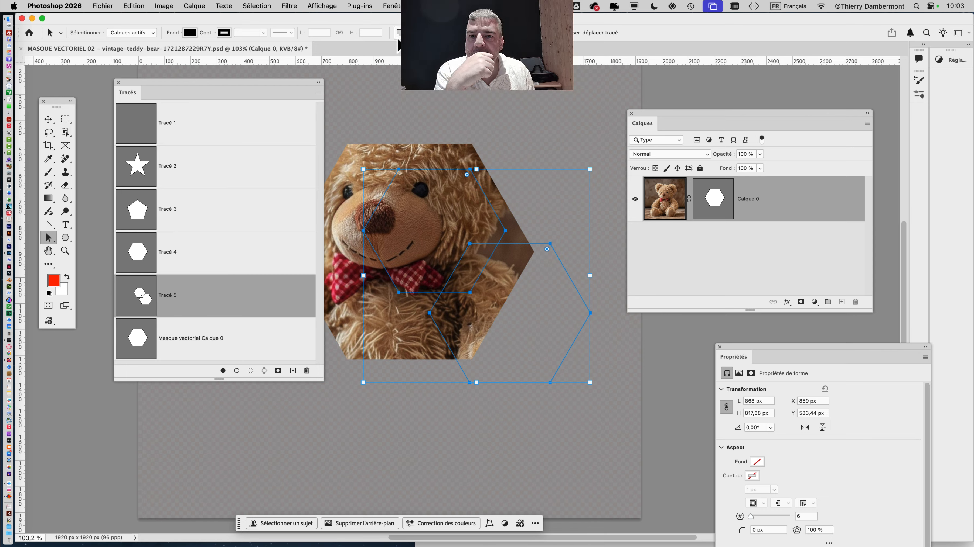
{"action": "left_click", "coordinate": [442, 150]}
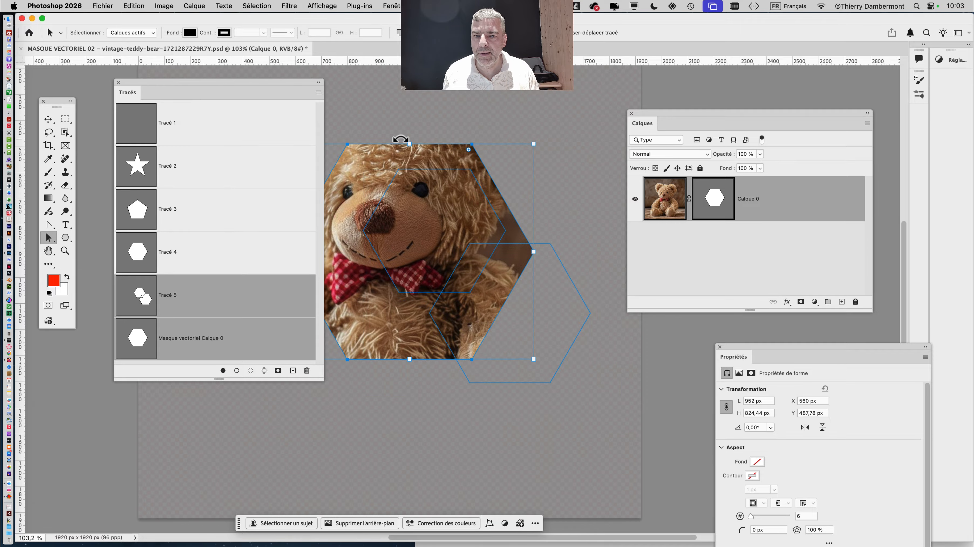
{"action": "left_click", "coordinate": [382, 122]}
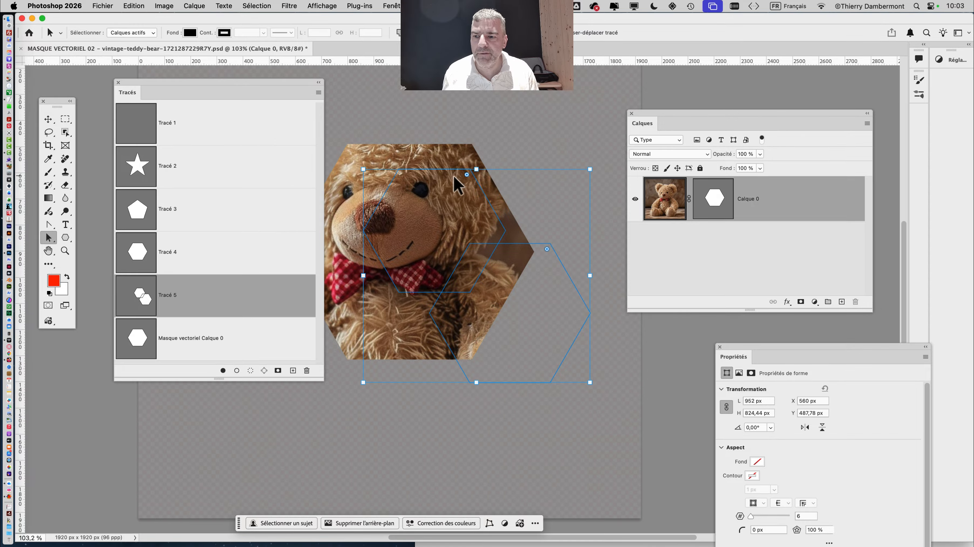
Delete the Masque vectoriel Calque 0 path to remove the hexagon mask from the bear layer
{"action": "left_click", "coordinate": [211, 346]}
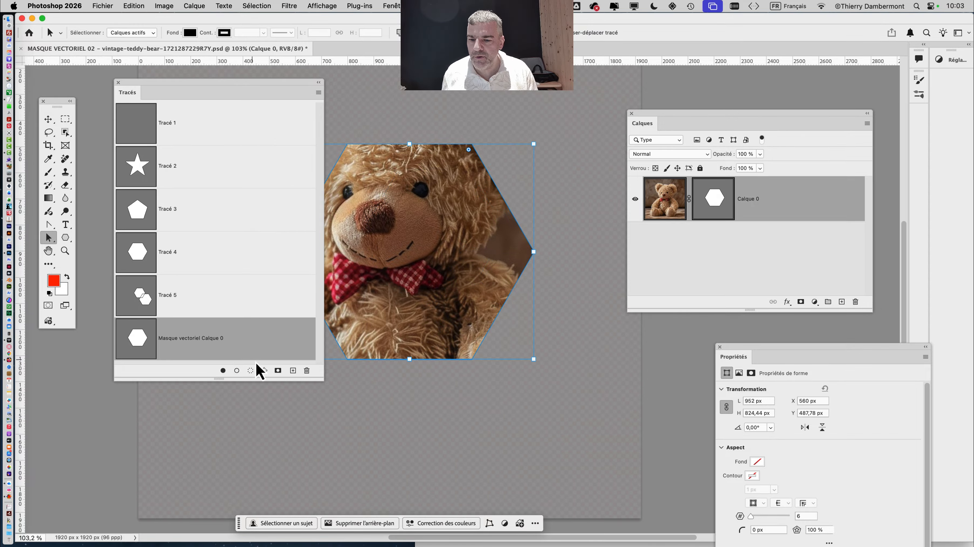
{"action": "left_click", "coordinate": [307, 371]}
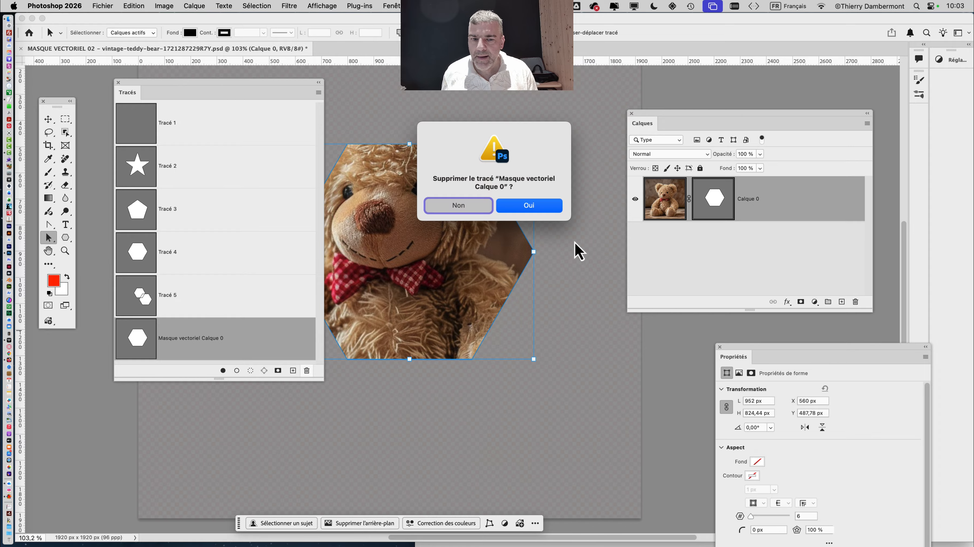
{"action": "left_click", "coordinate": [539, 209]}
Select both hexagons on Tracé 5 and set their path operation to exclude overlapping shapes
{"action": "left_click", "coordinate": [220, 309]}
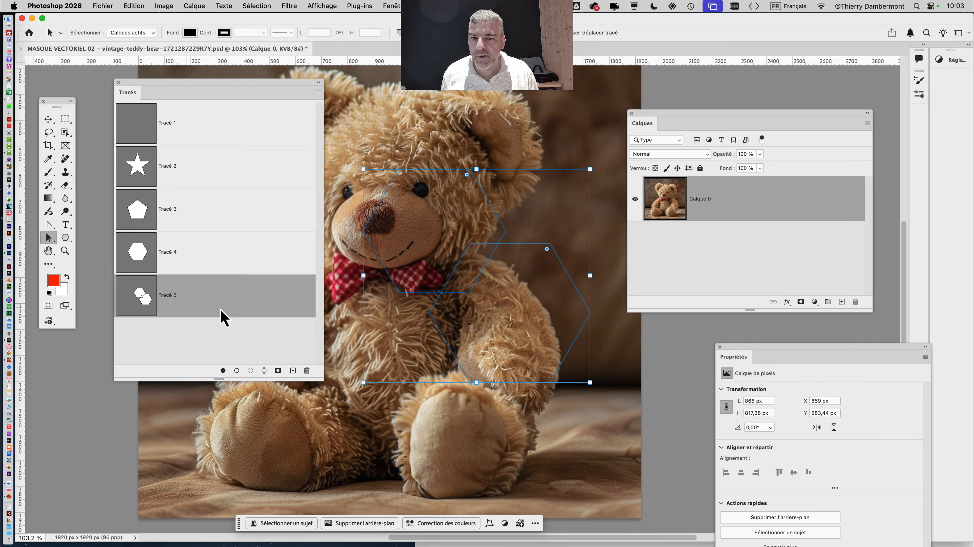
{"action": "left_click_drag", "start_coordinate": [381, 102], "coordinate": [577, 375]}
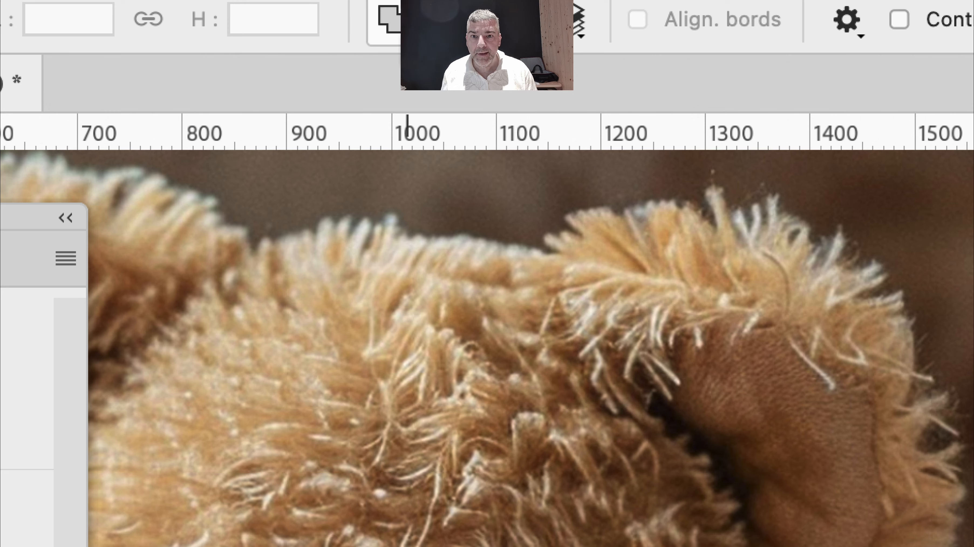
{"action": "left_click", "coordinate": [401, 33]}
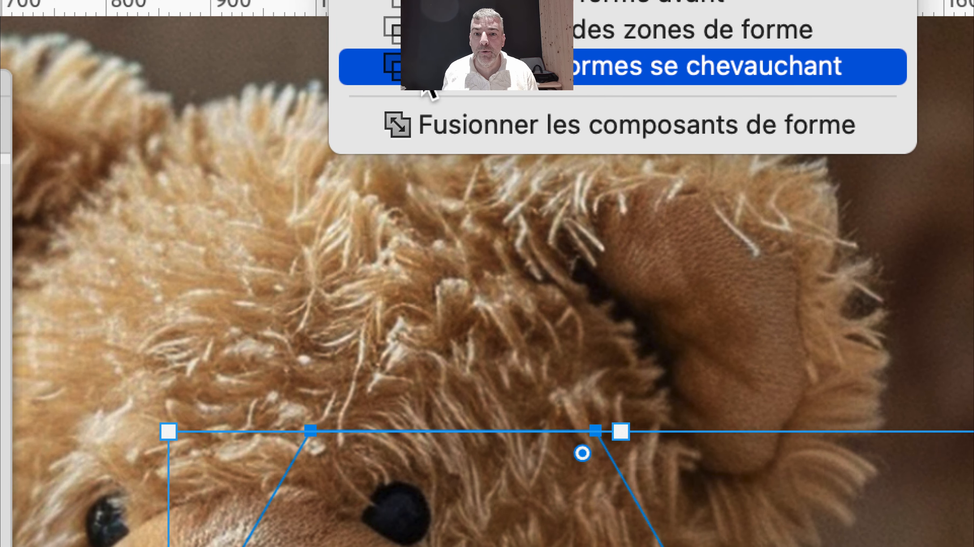
{"action": "left_click", "coordinate": [426, 83]}
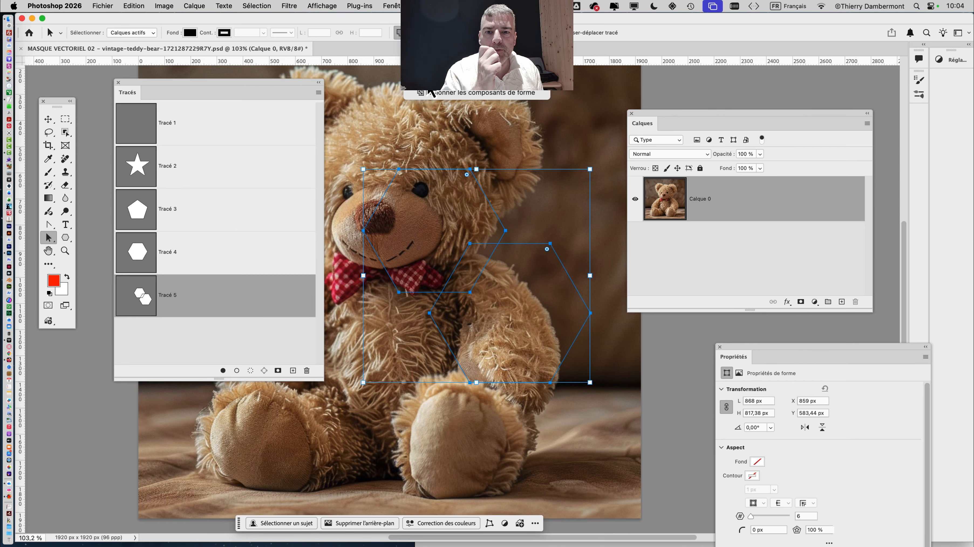
{"action": "left_click", "coordinate": [426, 81]}
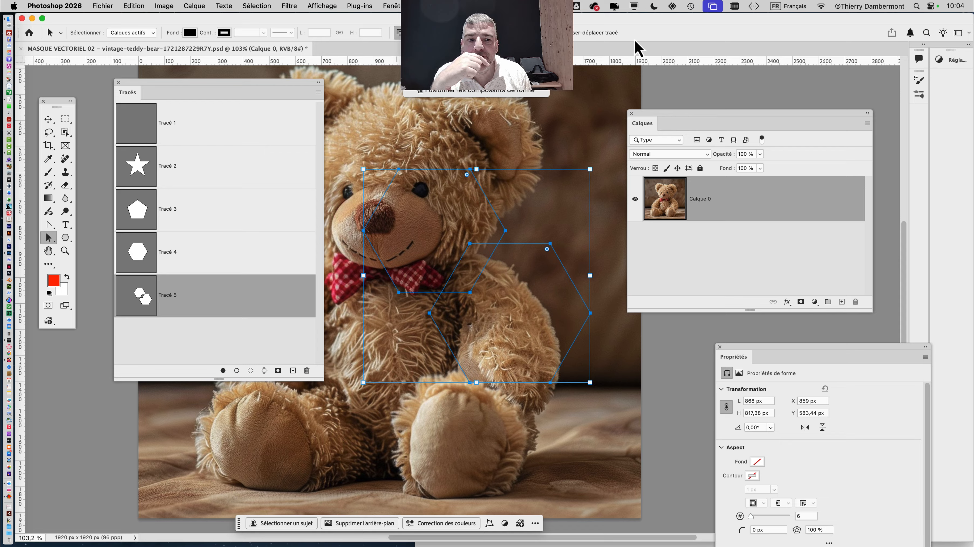
Create a vector mask on Calque 0 from the selected two-hexagon path
{"action": "left_click", "coordinate": [194, 6]}
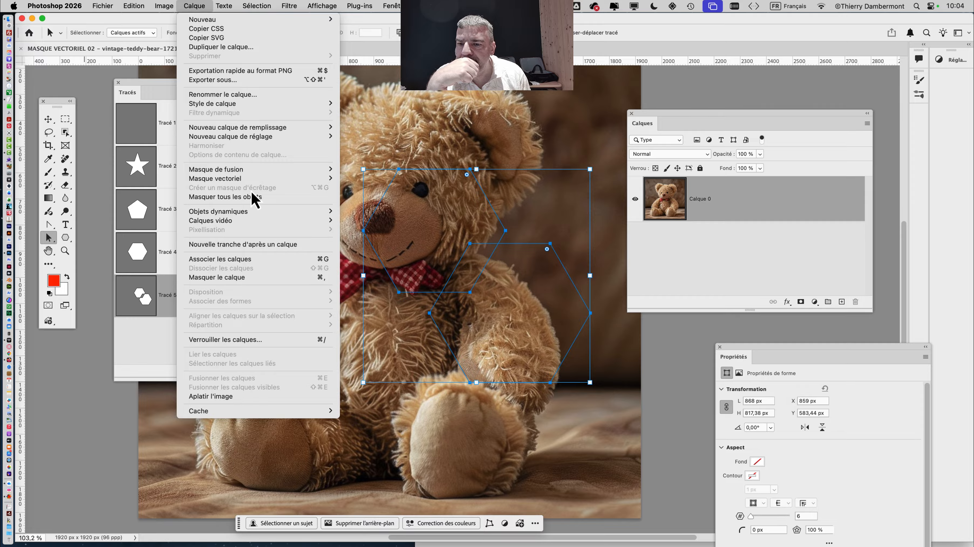
{"action": "mouse_move", "coordinate": [281, 180]}
{"action": "left_click", "coordinate": [382, 197]}
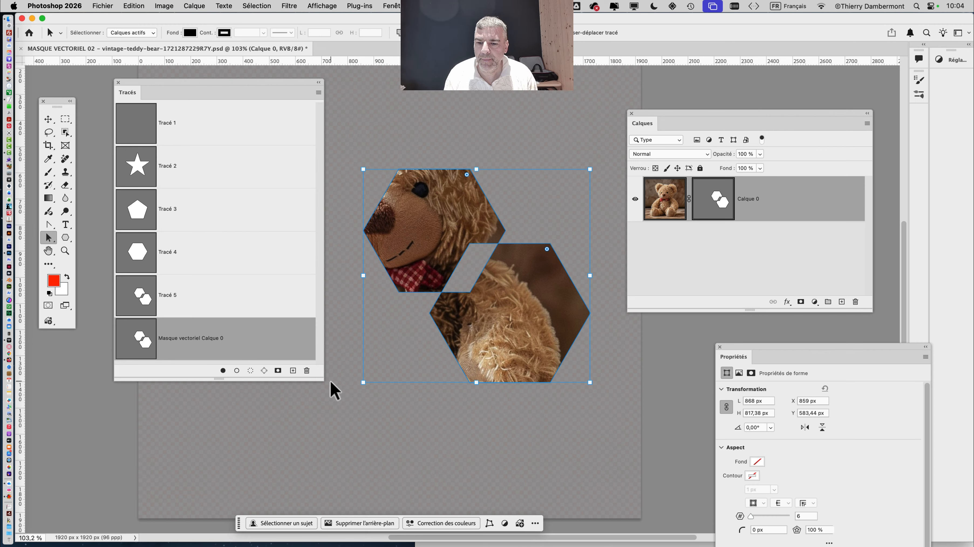
Lengthen the Tracés list and deselect all paths
{"action": "left_click_drag", "start_coordinate": [322, 381], "coordinate": [314, 458]}
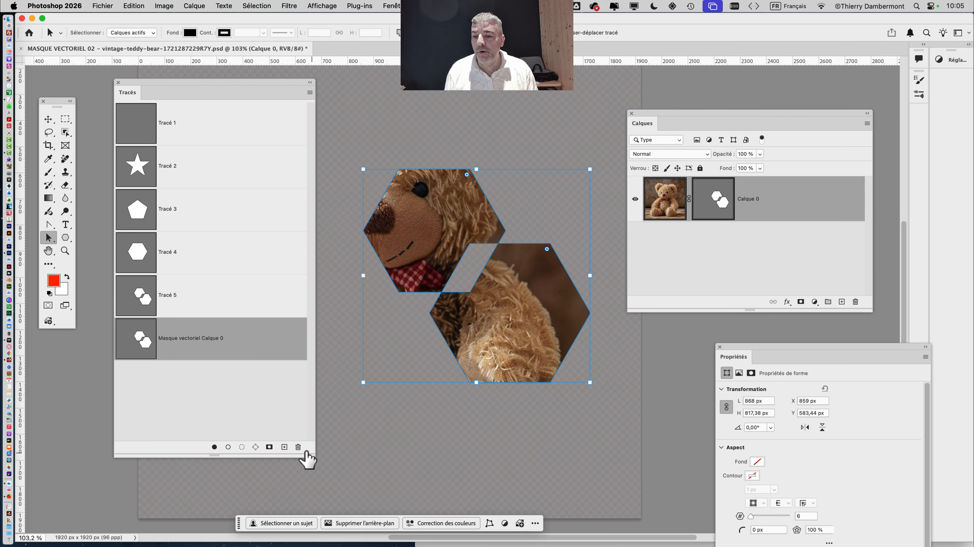
{"action": "left_click", "coordinate": [230, 393]}
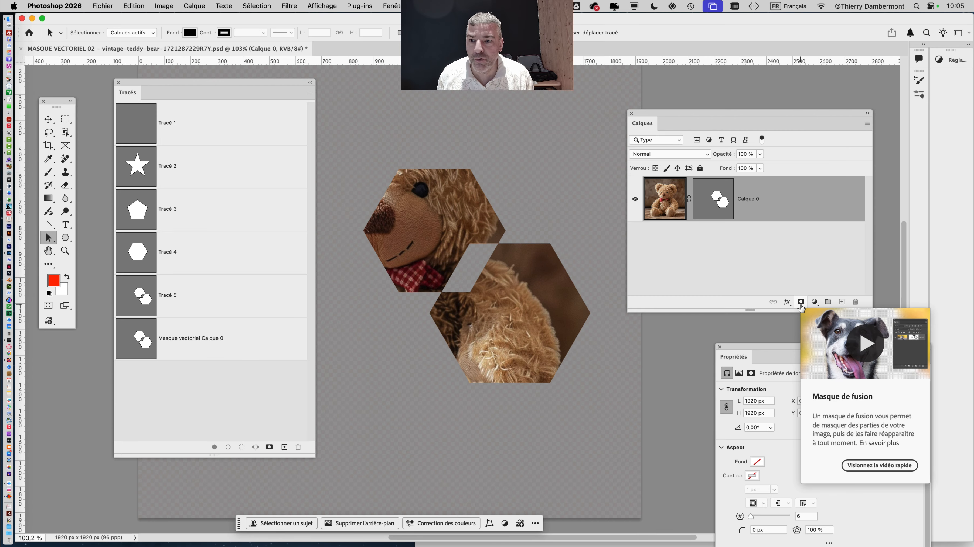
Open the Save As dialog for the masked bear document
{"action": "left_click", "coordinate": [102, 6]}
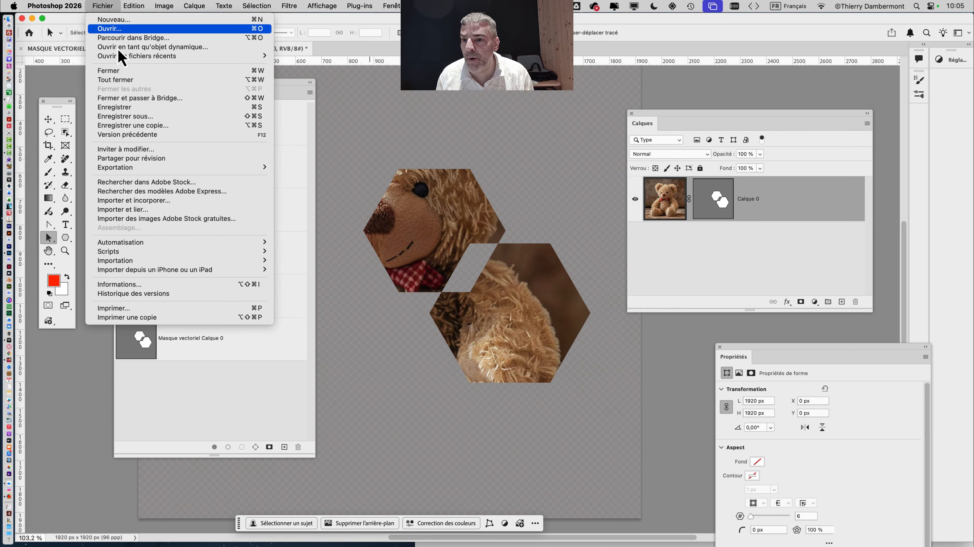
{"action": "left_click", "coordinate": [152, 116]}
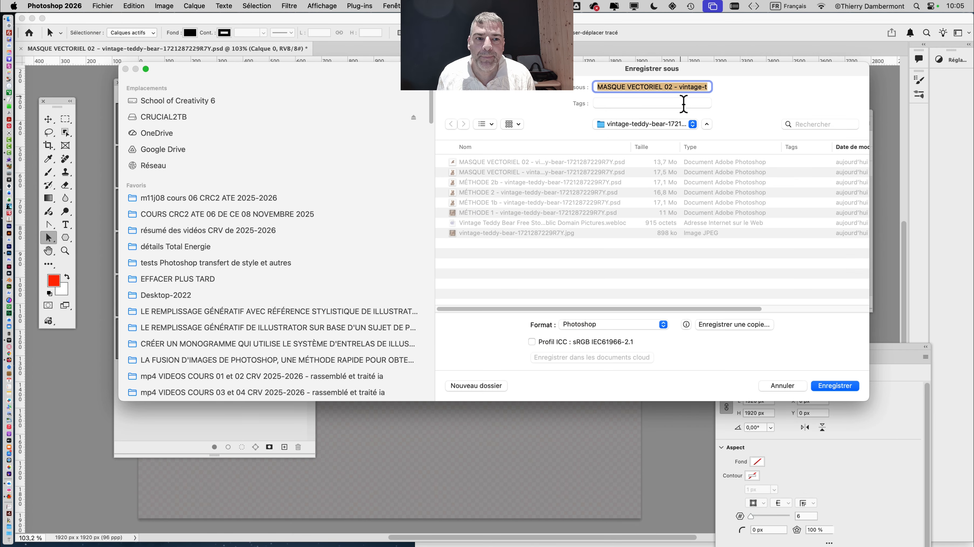